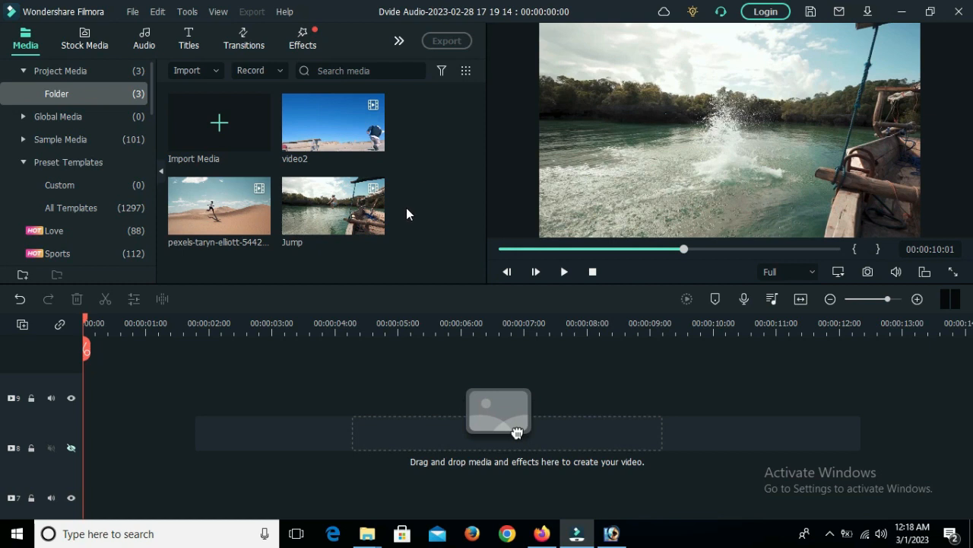
Place the video2 clip at the start of the empty timeline and move the playhead to 00:00:01:00.
{"action": "left_click_drag", "start_coordinate": [330, 119], "coordinate": [167, 395]}
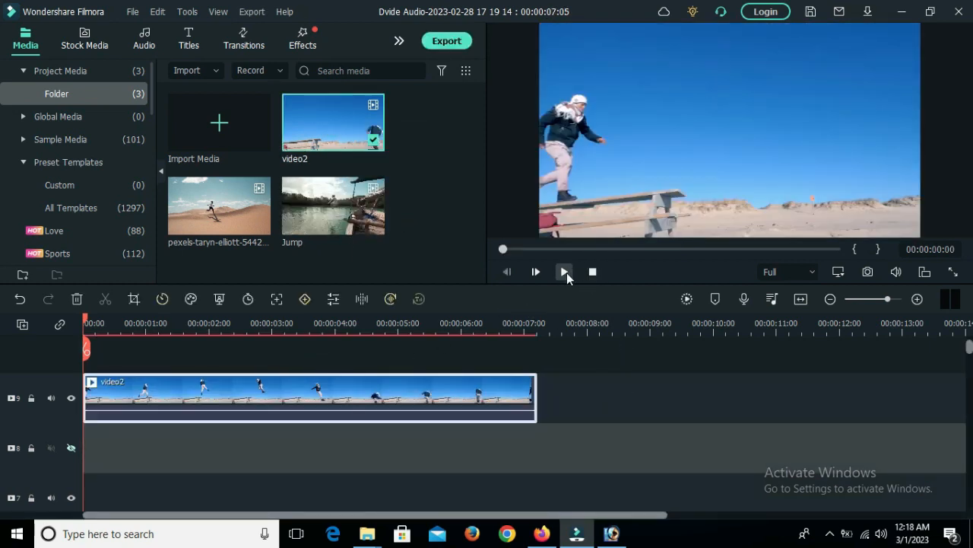
{"action": "left_click", "coordinate": [564, 271]}
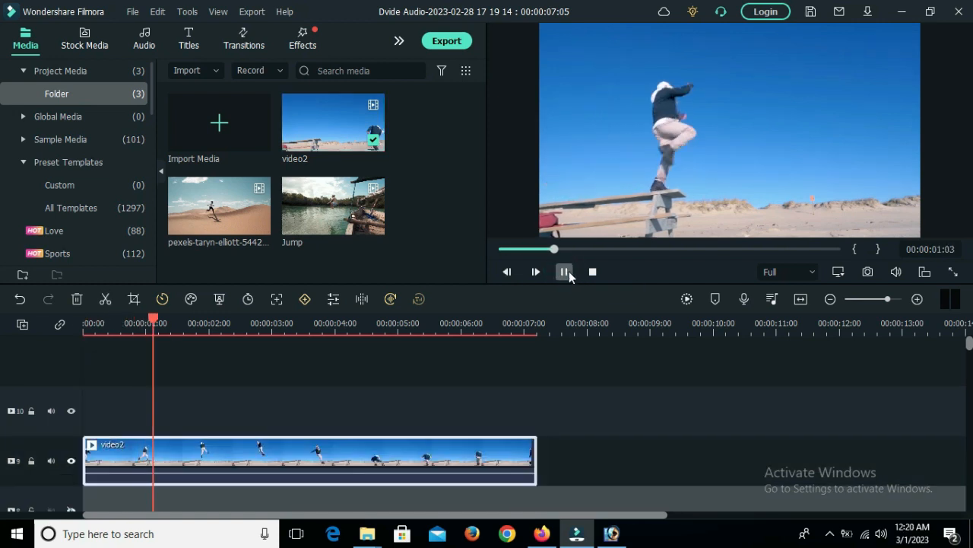
{"action": "left_click", "coordinate": [157, 321]}
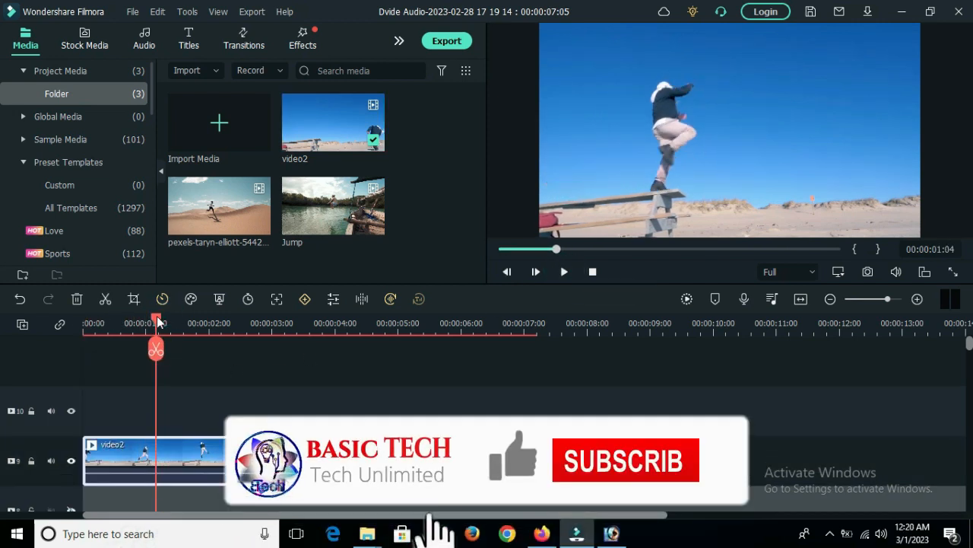
{"action": "left_click_drag", "start_coordinate": [156, 320], "coordinate": [147, 323]}
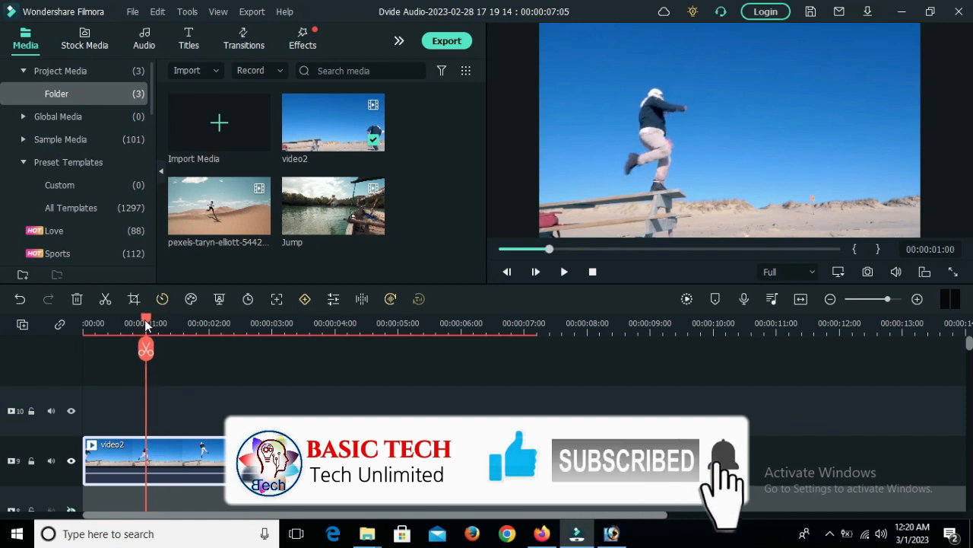
Save a PNG snapshot of the current frame to the Desktop and place it at the playhead on the track above video2.
{"action": "left_click", "coordinate": [867, 272]}
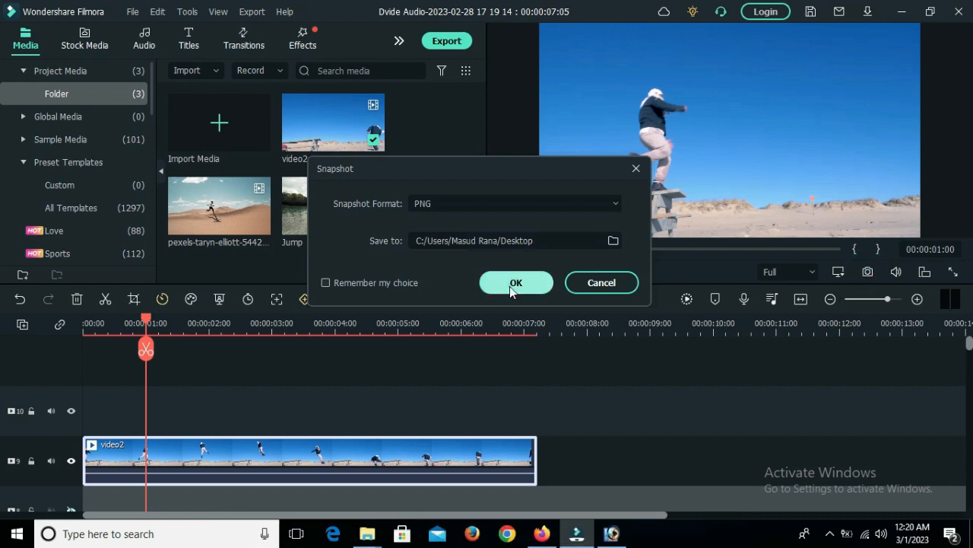
{"action": "left_click", "coordinate": [514, 286]}
{"action": "left_click_drag", "start_coordinate": [201, 275], "coordinate": [191, 405]}
Apply a circle mask to the snapshot clip, shaped as a tall ellipse around the jumping man and rotated about 13° clockwise.
{"action": "double_click", "coordinate": [234, 417]}
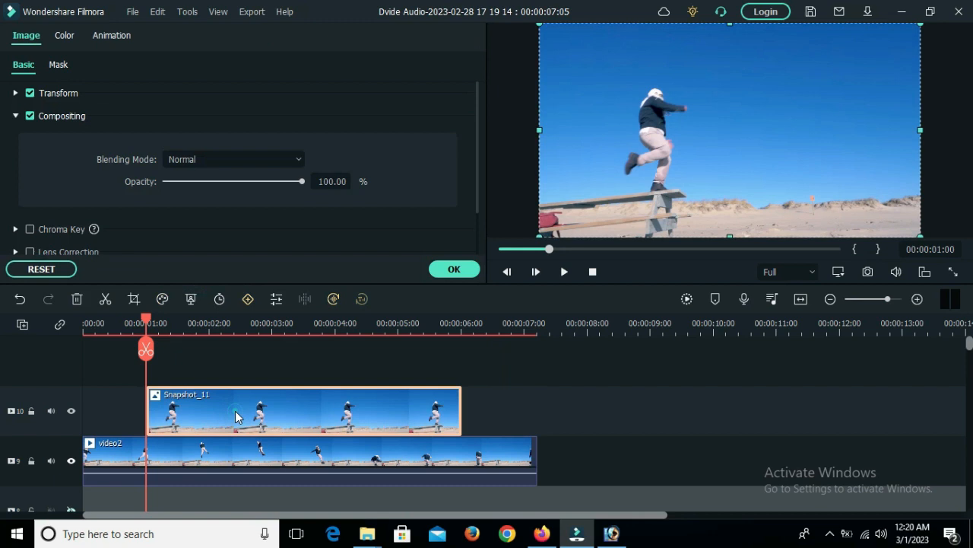
{"action": "left_click", "coordinate": [59, 67]}
{"action": "left_click", "coordinate": [316, 122]}
{"action": "left_click_drag", "start_coordinate": [732, 144], "coordinate": [660, 202]}
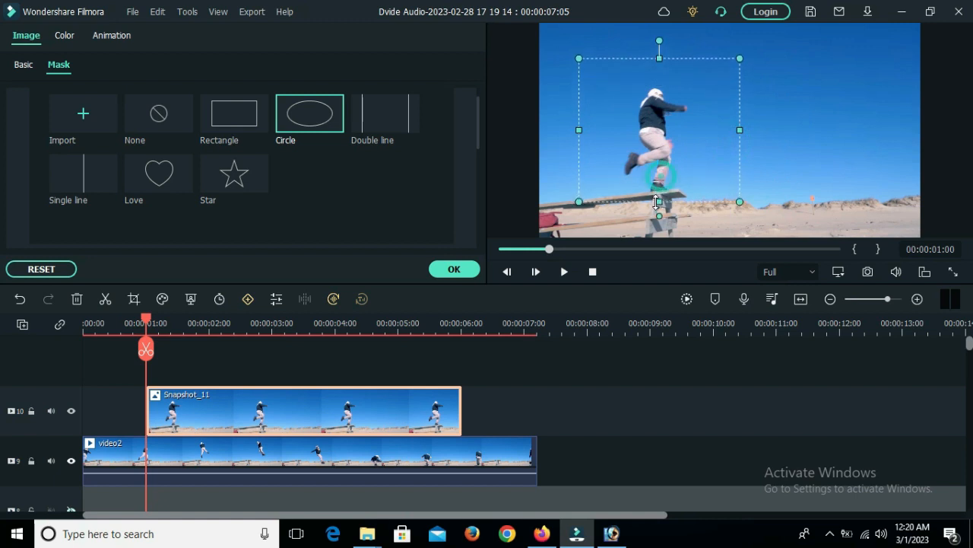
{"action": "left_click_drag", "start_coordinate": [740, 130], "coordinate": [664, 160]}
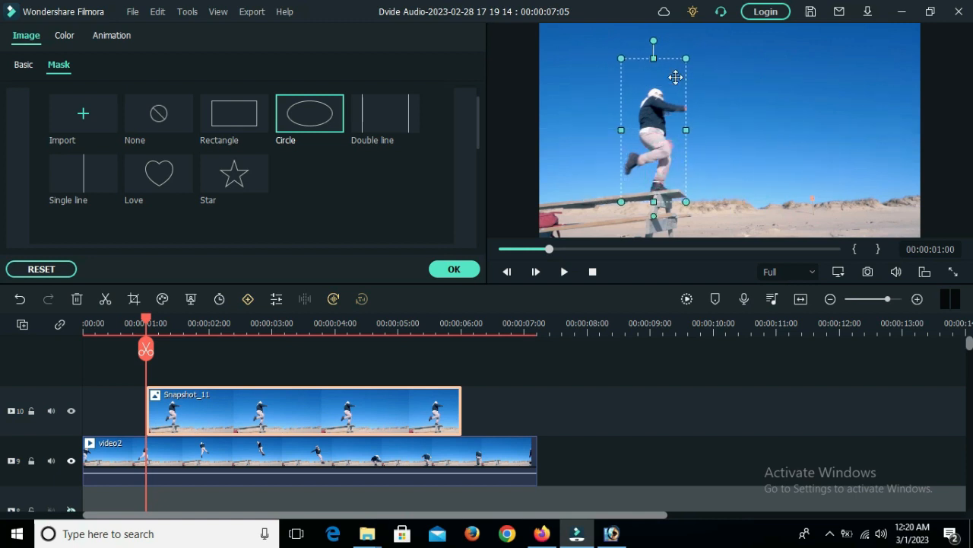
{"action": "left_click_drag", "start_coordinate": [654, 38], "coordinate": [675, 43]}
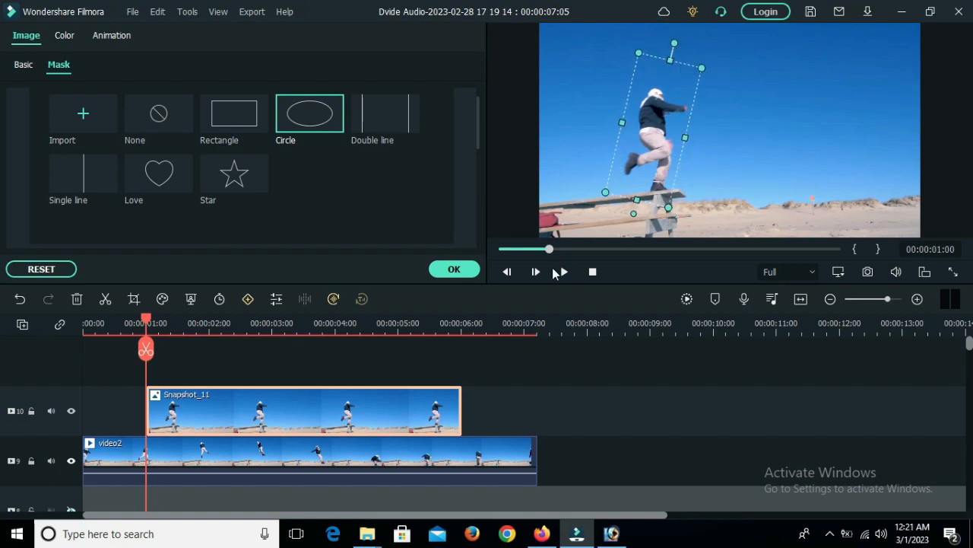
Hide the video2 track so only the masked snapshot displays, and make the hidden empty track 8 visible.
{"action": "left_click", "coordinate": [73, 463]}
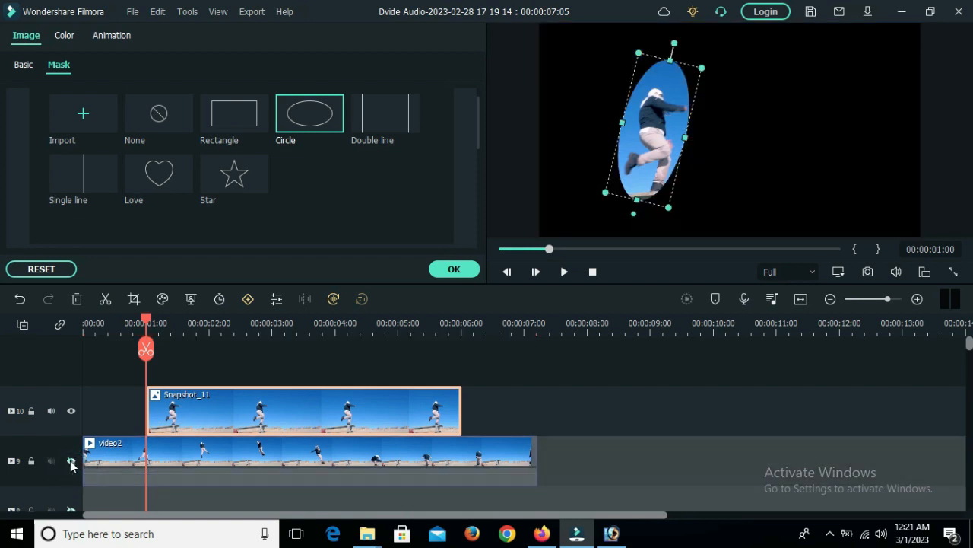
{"action": "scroll", "coordinate": [620, 434], "scroll_direction": "down", "scroll_amount": 1}
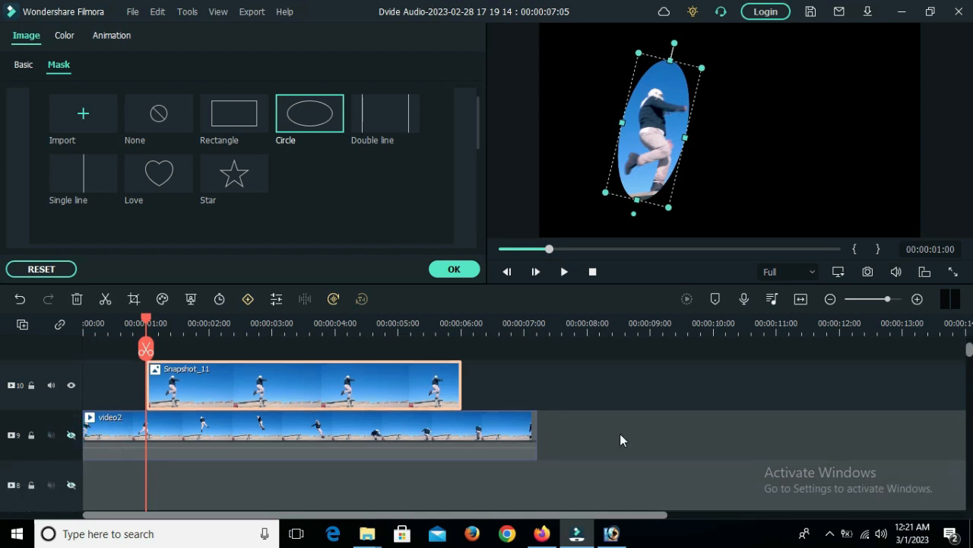
{"action": "scroll", "coordinate": [620, 434], "scroll_direction": "down", "scroll_amount": 2}
{"action": "left_click", "coordinate": [71, 434]}
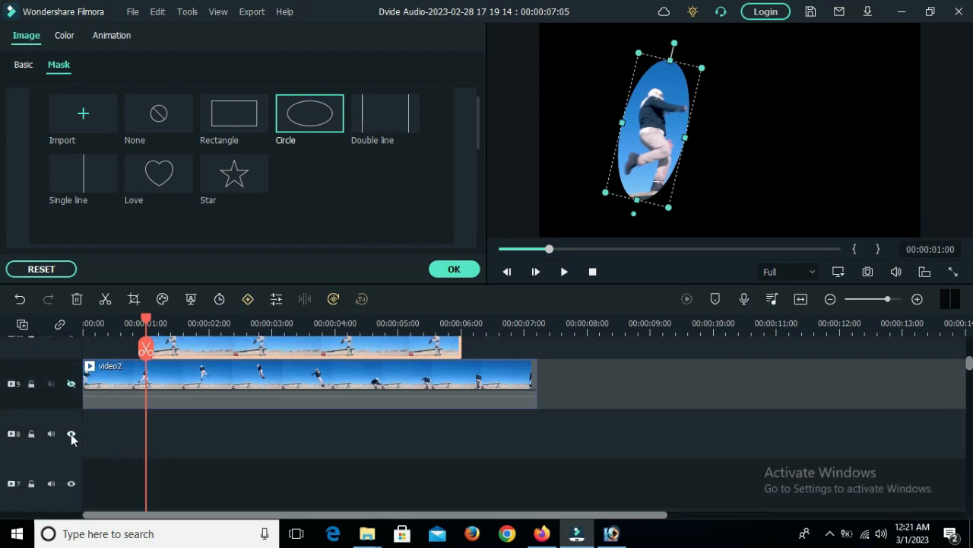
{"action": "scroll", "coordinate": [707, 384], "scroll_direction": "up", "scroll_amount": 3}
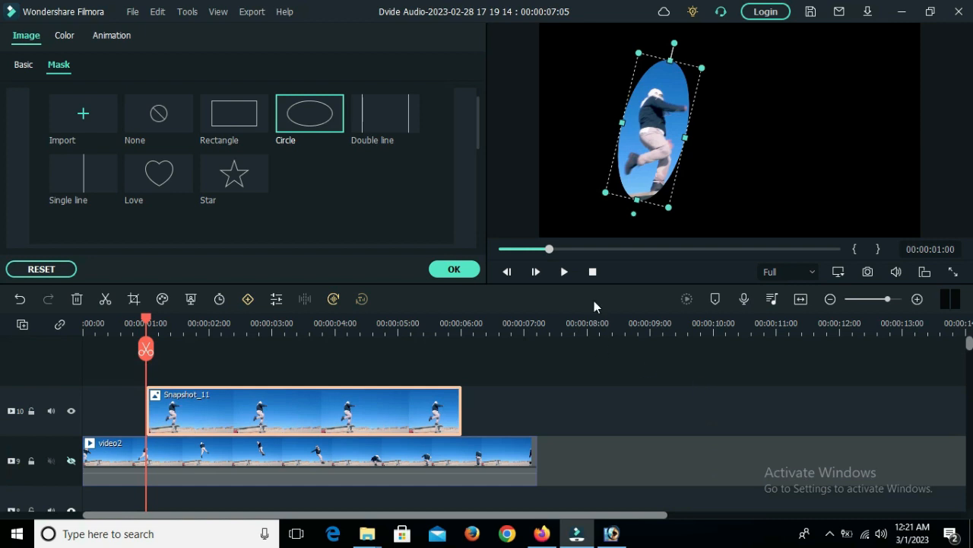
Set the snapshot mask's blur strength to about 14.47%, its height to about 41.78% and its width to about 17.76%.
{"action": "scroll", "coordinate": [289, 232], "scroll_direction": "down", "scroll_amount": 5}
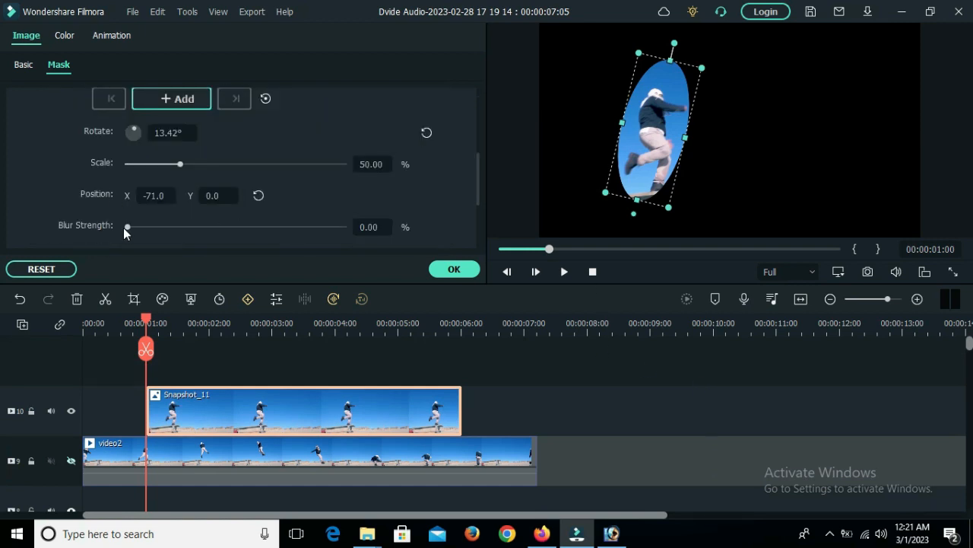
{"action": "left_click_drag", "start_coordinate": [125, 227], "coordinate": [159, 233]}
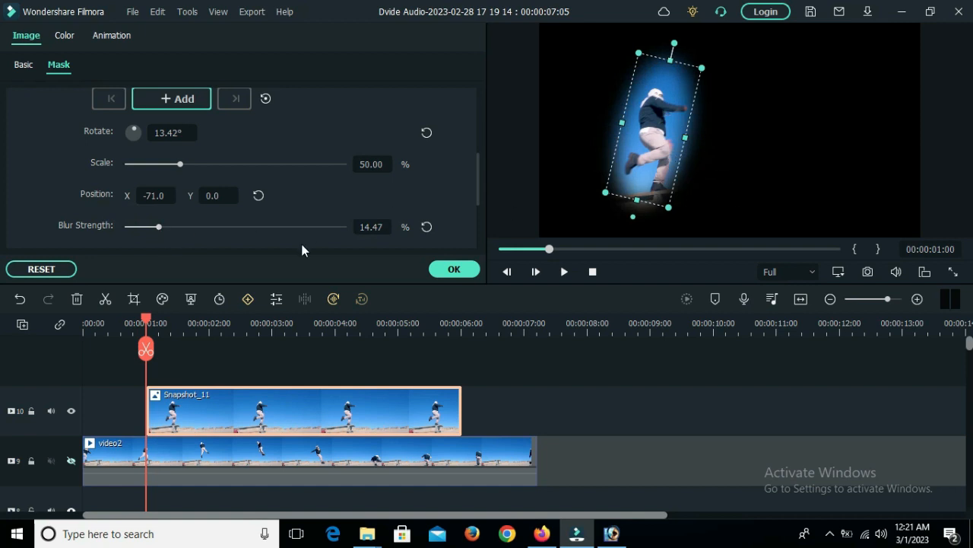
{"action": "scroll", "coordinate": [293, 247], "scroll_direction": "down", "scroll_amount": 2}
{"action": "left_click_drag", "start_coordinate": [222, 210], "coordinate": [217, 210]}
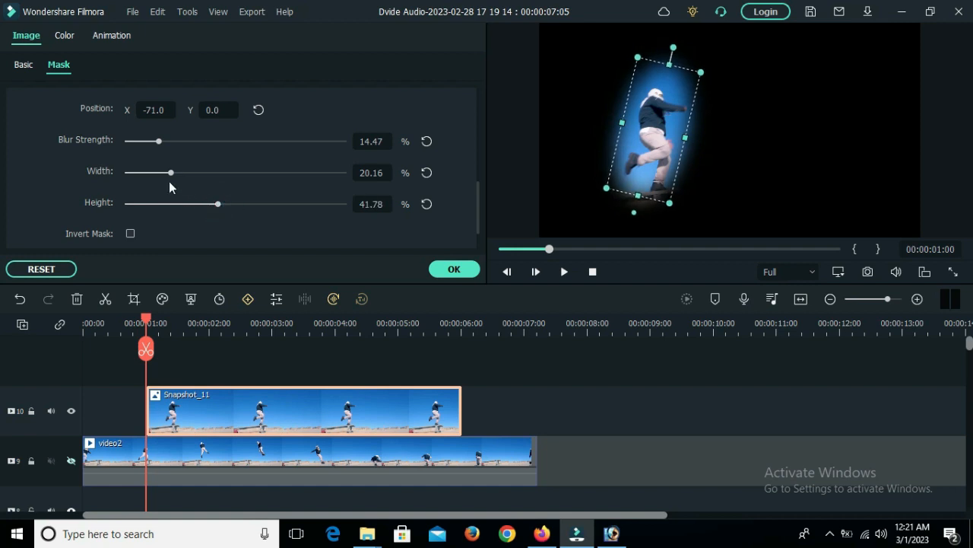
{"action": "left_click_drag", "start_coordinate": [170, 173], "coordinate": [165, 175]}
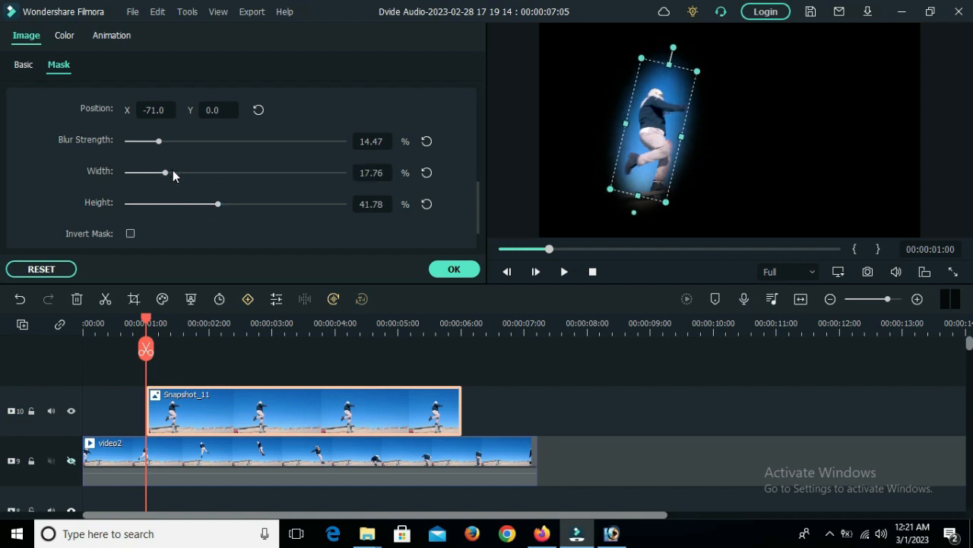
Move the mask to about X -67.7, Y 11.0 and rotate it slightly further clockwise to follow the man's body.
{"action": "left_click_drag", "start_coordinate": [647, 159], "coordinate": [648, 152]}
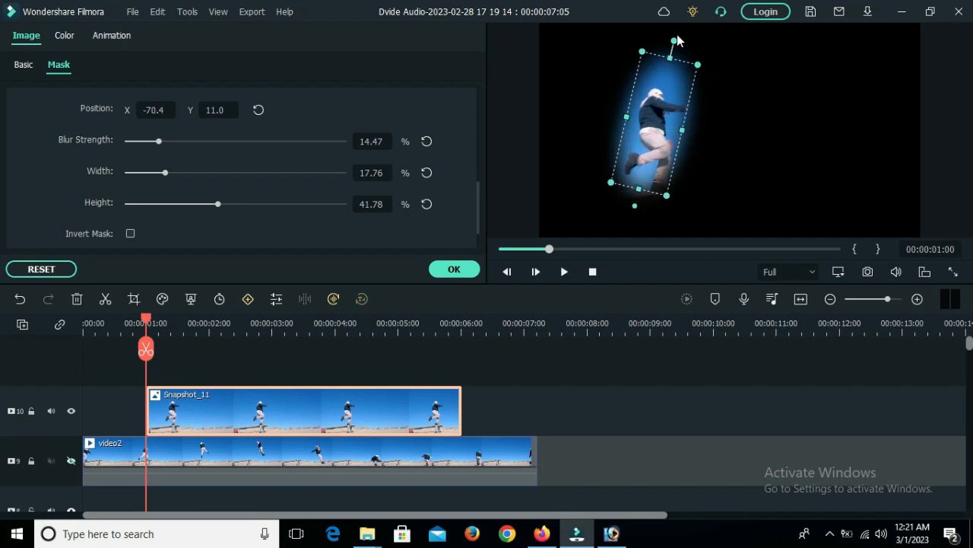
{"action": "left_click_drag", "start_coordinate": [675, 41], "coordinate": [678, 43]}
{"action": "key", "text": "Right"}
{"action": "key", "text": "Right"}
{"action": "key", "text": "Right"}
{"action": "key", "text": "Right"}
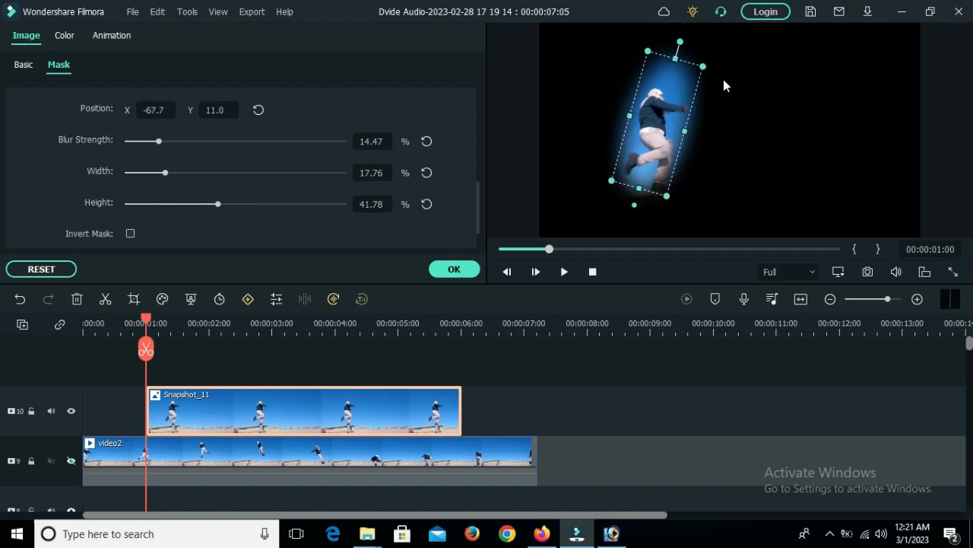
Snapshot the frame at 00:00:01:23 with video2 shown, and place it at the playhead on the track above Snapshot_11.
{"action": "left_click", "coordinate": [564, 271]}
{"action": "left_click", "coordinate": [564, 272]}
{"action": "left_click_drag", "start_coordinate": [213, 321], "coordinate": [206, 322]}
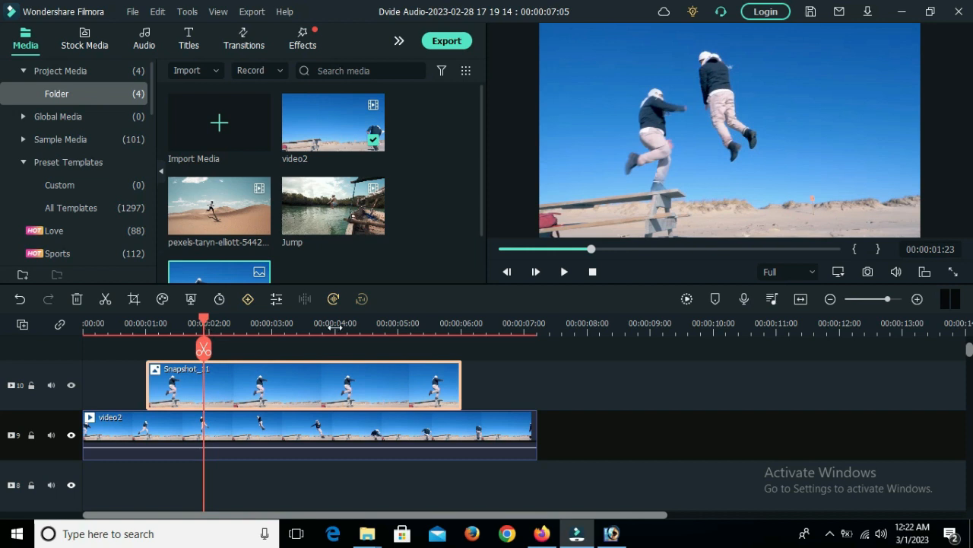
{"action": "left_click", "coordinate": [866, 274]}
{"action": "left_click", "coordinate": [515, 282]}
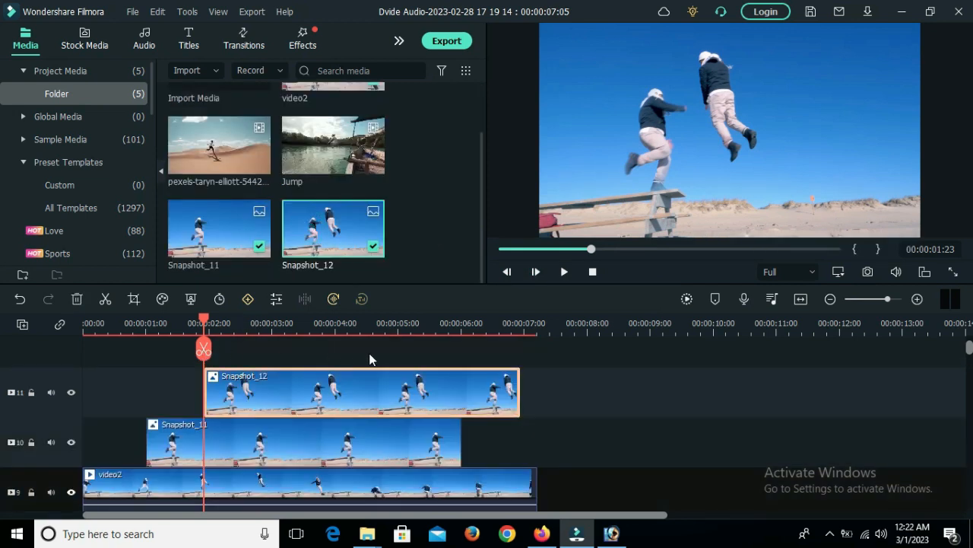
Apply a circle mask to Snapshot_12, narrowed around the airborne man, tilted counterclockwise and positioned at about X -5.0, Y 41.3.
{"action": "double_click", "coordinate": [426, 387]}
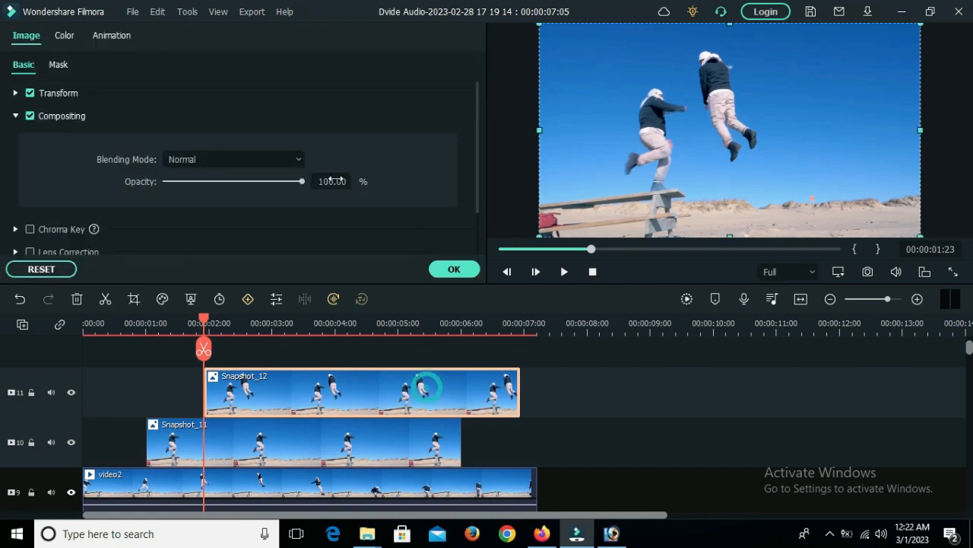
{"action": "left_click", "coordinate": [61, 67]}
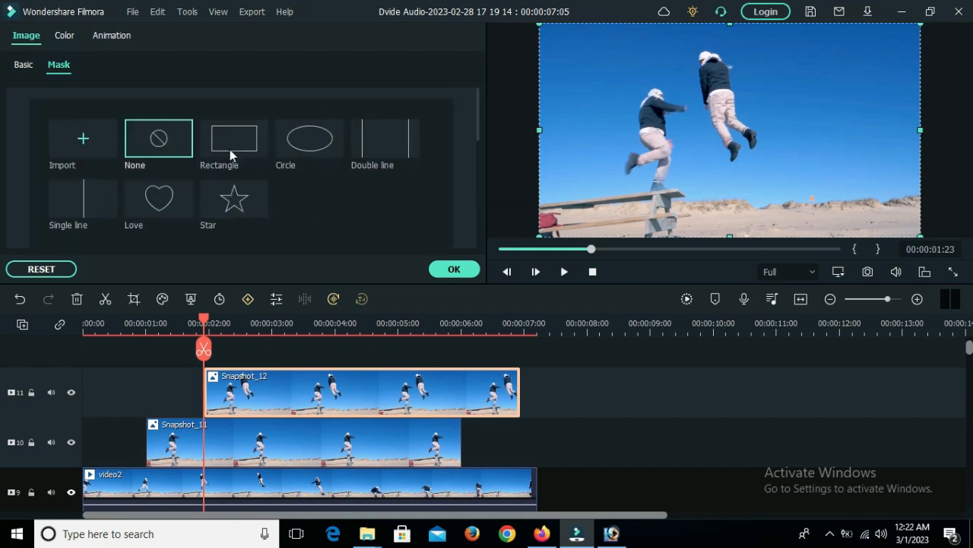
{"action": "left_click", "coordinate": [306, 137]}
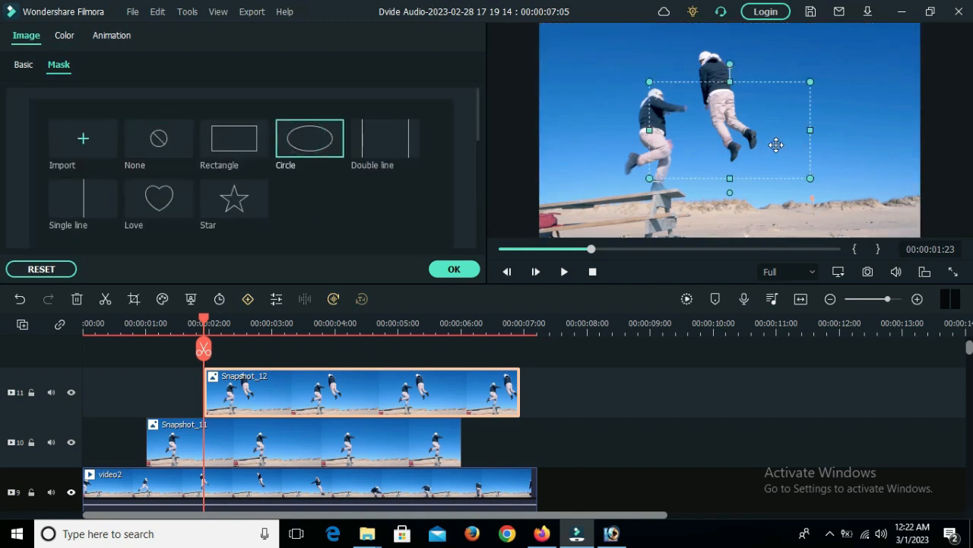
{"action": "left_click_drag", "start_coordinate": [811, 135], "coordinate": [718, 108]}
{"action": "left_click_drag", "start_coordinate": [718, 142], "coordinate": [746, 156]}
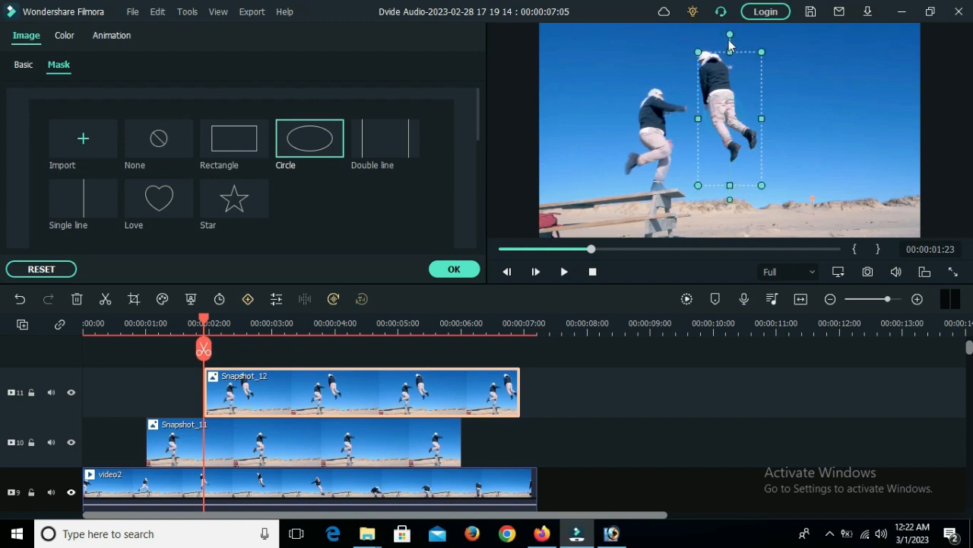
{"action": "left_click_drag", "start_coordinate": [729, 34], "coordinate": [710, 27]}
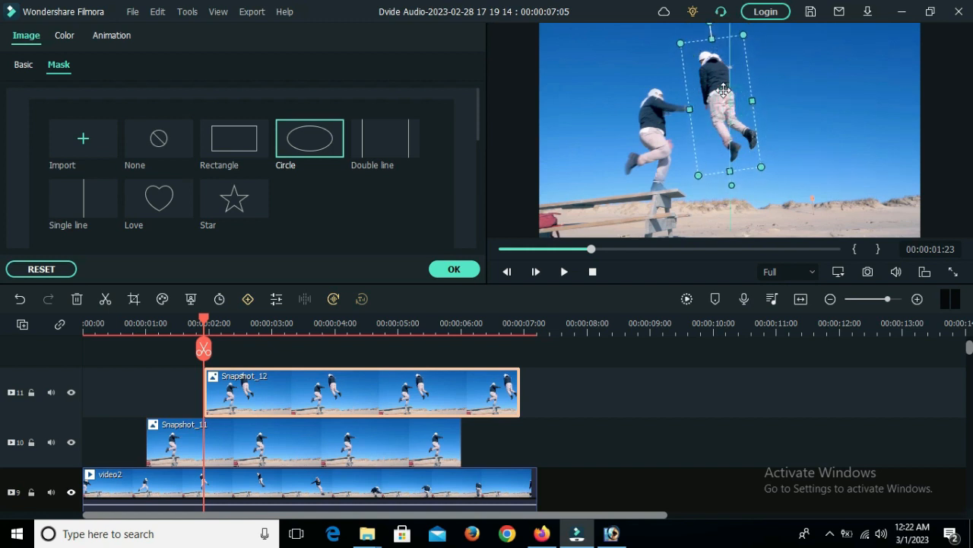
{"action": "left_click_drag", "start_coordinate": [735, 151], "coordinate": [739, 151]}
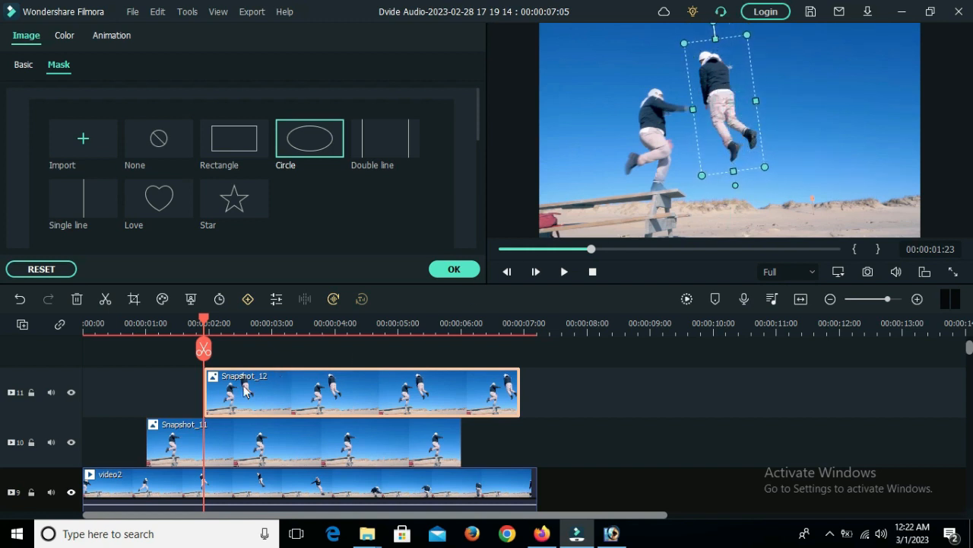
With the video2 track hidden, set Snapshot_12's mask blur strength to about 8.88% and tilt the mask slightly further counterclockwise.
{"action": "left_click", "coordinate": [71, 492]}
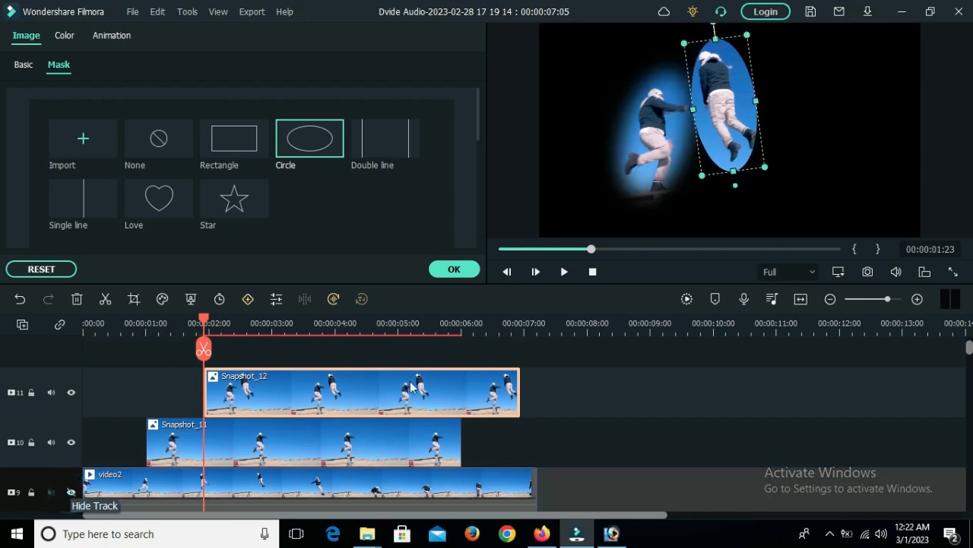
{"action": "scroll", "coordinate": [330, 211], "scroll_direction": "down", "scroll_amount": 6}
{"action": "scroll", "coordinate": [179, 182], "scroll_direction": "up", "scroll_amount": 1}
{"action": "left_click", "coordinate": [131, 169]}
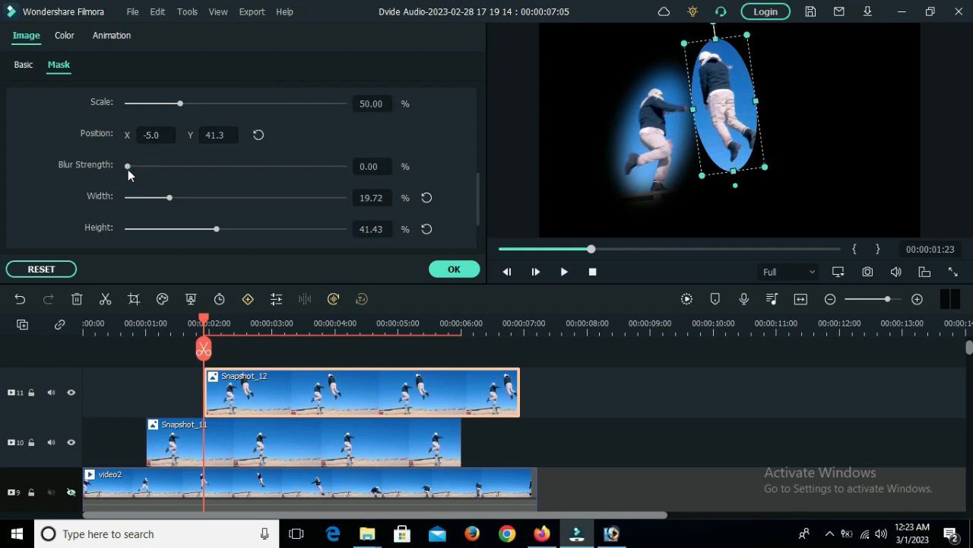
{"action": "left_click_drag", "start_coordinate": [128, 168], "coordinate": [146, 168]}
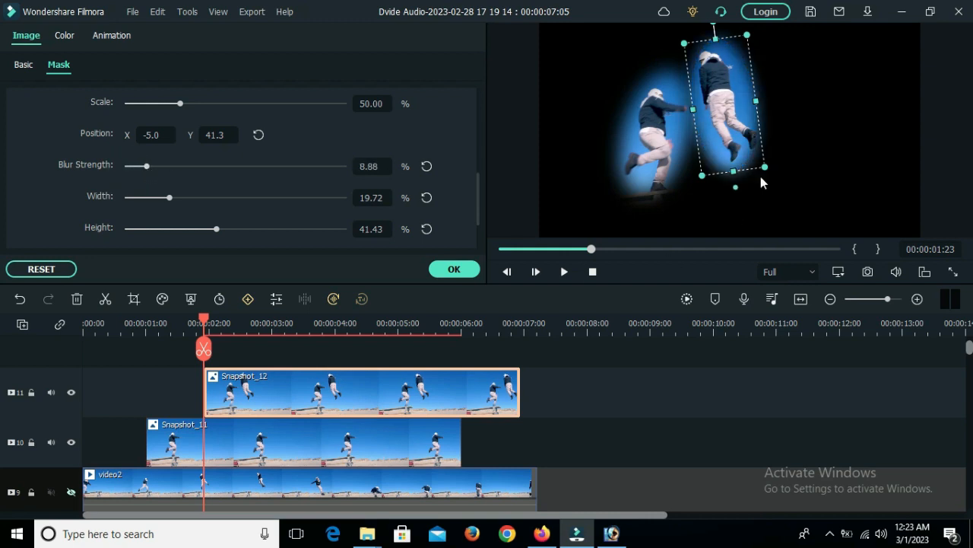
{"action": "left_click_drag", "start_coordinate": [714, 27], "coordinate": [710, 26]}
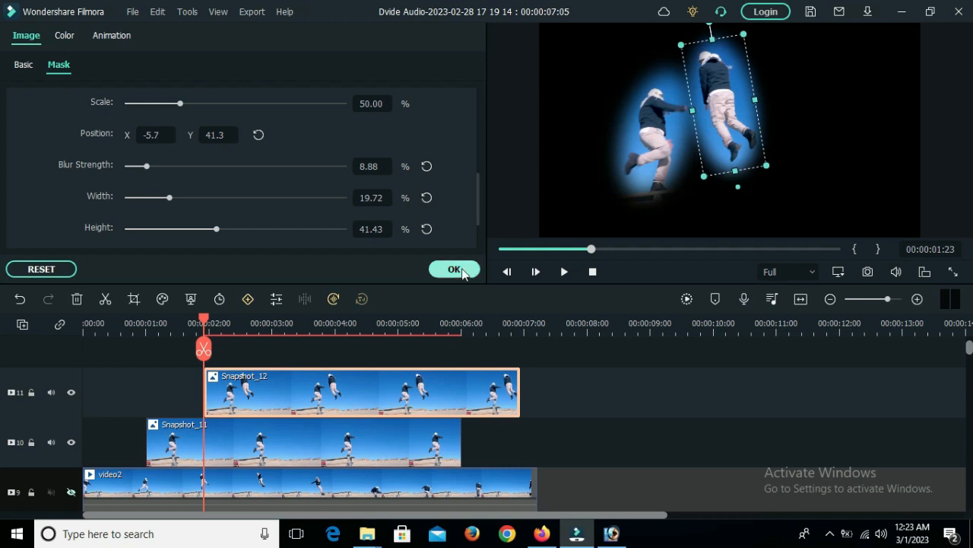
{"action": "left_click", "coordinate": [454, 269]}
With the video2 track shown again, snapshot the frame at 00:00:02:17 and place it at the playhead above Snapshot_12.
{"action": "left_click", "coordinate": [70, 492]}
{"action": "left_click", "coordinate": [565, 272]}
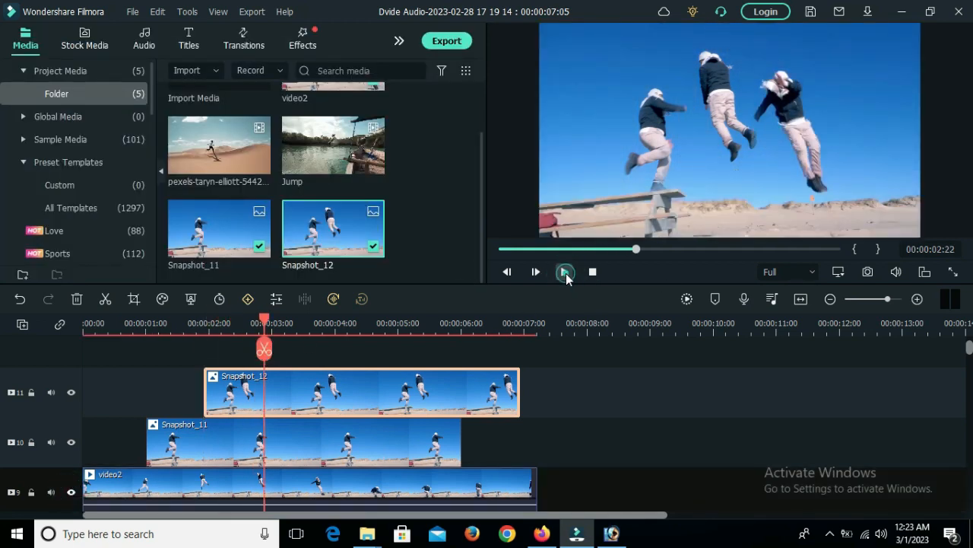
{"action": "left_click_drag", "start_coordinate": [297, 324], "coordinate": [251, 322]}
{"action": "left_click", "coordinate": [867, 272]}
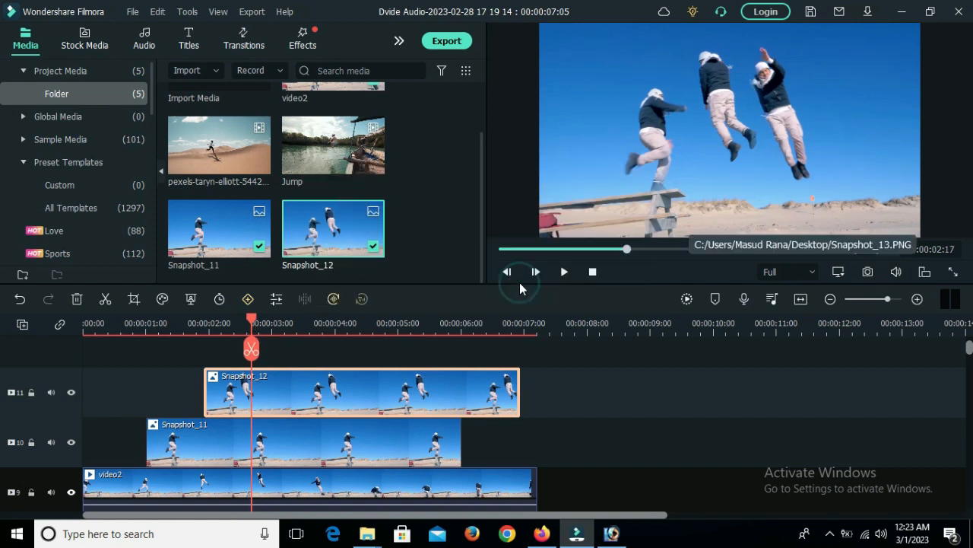
{"action": "scroll", "coordinate": [437, 180], "scroll_direction": "down", "scroll_amount": 2}
{"action": "left_click_drag", "start_coordinate": [221, 228], "coordinate": [428, 399]}
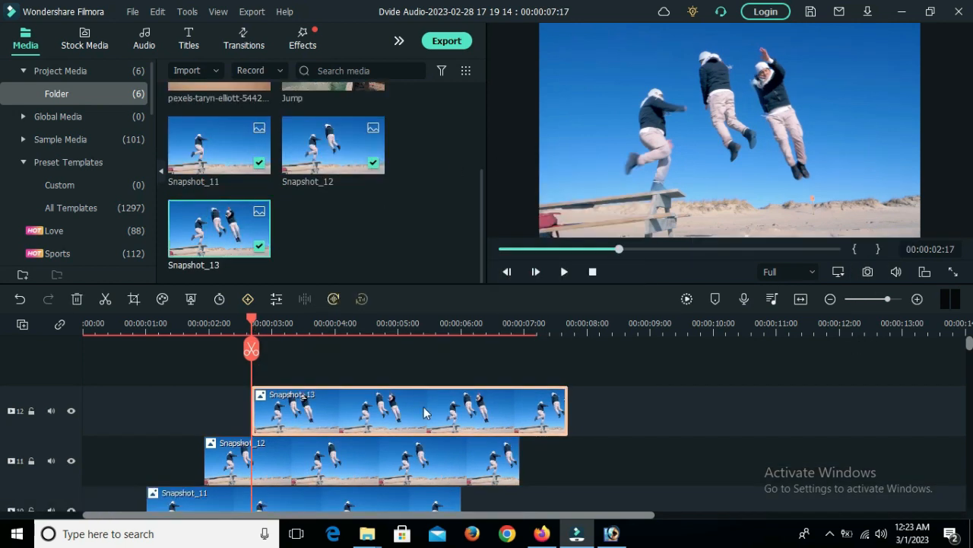
Apply a circle mask to the Snapshot_13 clip.
{"action": "double_click", "coordinate": [428, 400]}
{"action": "left_click", "coordinate": [60, 64]}
{"action": "scroll", "coordinate": [346, 160], "scroll_direction": "up", "scroll_amount": 3}
{"action": "left_click", "coordinate": [310, 136]}
Fit Snapshot_13's mask as a narrow, counterclockwise-tilted ellipse around the third jumping figure, and hide the video2 track.
{"action": "left_click_drag", "start_coordinate": [753, 118], "coordinate": [817, 86]}
{"action": "left_click_drag", "start_coordinate": [793, 144], "coordinate": [792, 173]}
{"action": "left_click_drag", "start_coordinate": [872, 93], "coordinate": [791, 130]}
{"action": "left_click_drag", "start_coordinate": [783, 34], "coordinate": [754, 39]}
{"action": "left_click_drag", "start_coordinate": [778, 137], "coordinate": [770, 133]}
{"action": "left_click_drag", "start_coordinate": [779, 205], "coordinate": [777, 192]}
{"action": "left_click_drag", "start_coordinate": [784, 157], "coordinate": [789, 144]}
{"action": "left_click_drag", "start_coordinate": [797, 104], "coordinate": [781, 124]}
{"action": "scroll", "coordinate": [76, 456], "scroll_direction": "down", "scroll_amount": 2}
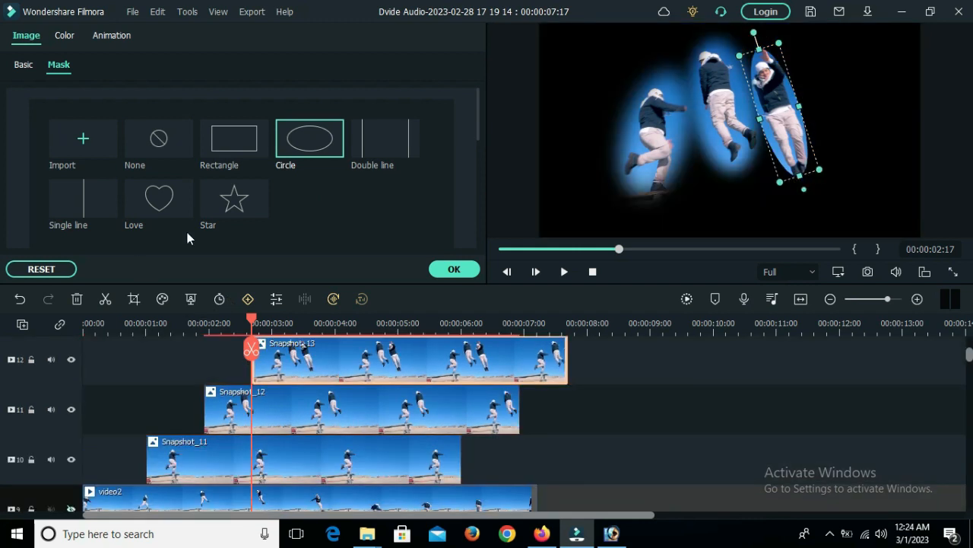
Raise Snapshot_13's mask blur strength for a soft edge and enlarge the mask slightly around the third jumping figure.
{"action": "scroll", "coordinate": [133, 228], "scroll_direction": "down", "scroll_amount": 5}
{"action": "left_click_drag", "start_coordinate": [128, 216], "coordinate": [160, 198]}
{"action": "scroll", "coordinate": [144, 211], "scroll_direction": "down", "scroll_amount": 1}
{"action": "left_click_drag", "start_coordinate": [232, 234], "coordinate": [246, 232]}
{"action": "left_click", "coordinate": [454, 268]}
Adjust the ends of Snapshot_13, Snapshot_12 and Snapshot_11 so all three finish with video2 at 00:00:07:05.
{"action": "scroll", "coordinate": [578, 404], "scroll_direction": "down", "scroll_amount": 1}
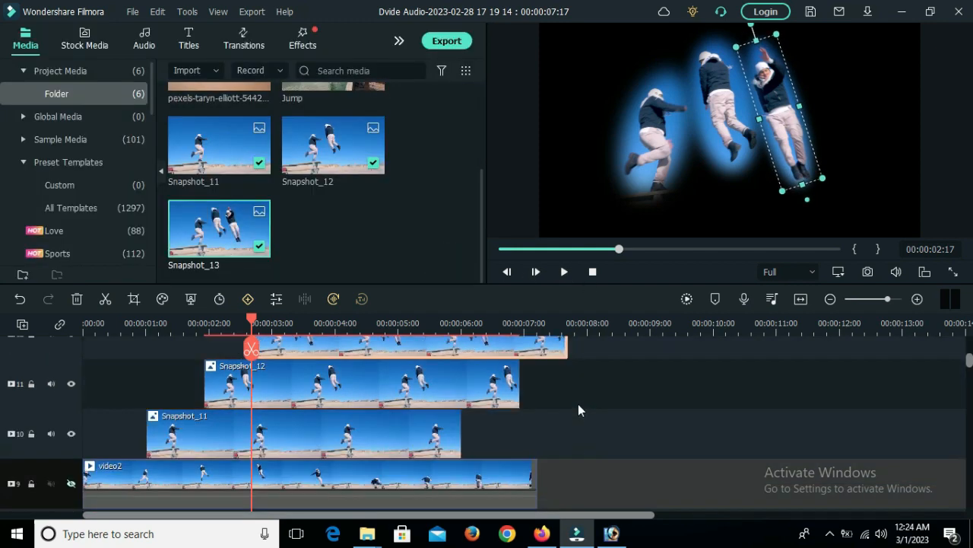
{"action": "scroll", "coordinate": [578, 404], "scroll_direction": "up", "scroll_amount": 1}
{"action": "left_click", "coordinate": [575, 357]}
{"action": "left_click_drag", "start_coordinate": [575, 356], "coordinate": [537, 365]}
{"action": "left_click", "coordinate": [492, 400]}
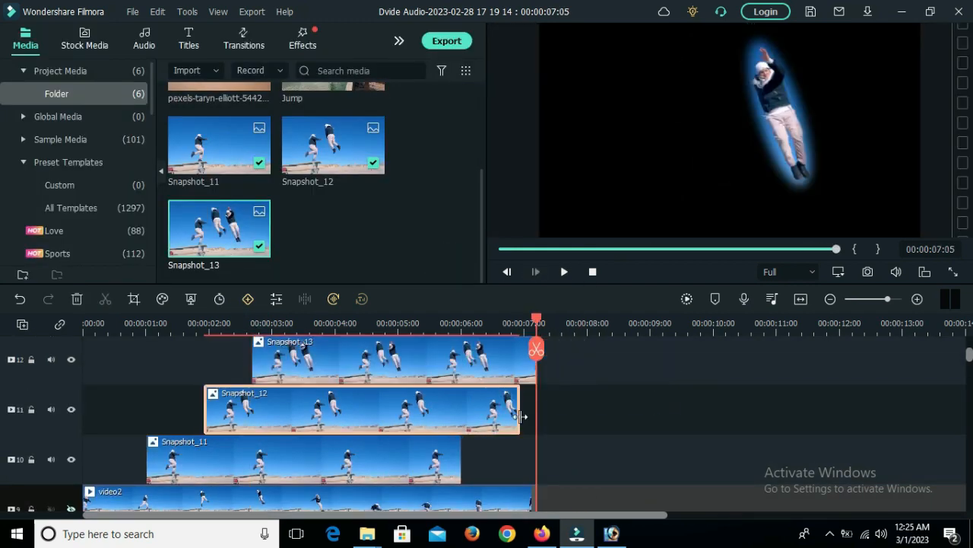
{"action": "left_click_drag", "start_coordinate": [521, 415], "coordinate": [537, 415]}
{"action": "left_click_drag", "start_coordinate": [460, 460], "coordinate": [537, 460]}
Show the video2 track again and play the masked clone sequence from the start, including in full screen.
{"action": "scroll", "coordinate": [51, 462], "scroll_direction": "down", "scroll_amount": 1}
{"action": "left_click", "coordinate": [71, 457]}
{"action": "left_click", "coordinate": [592, 272]}
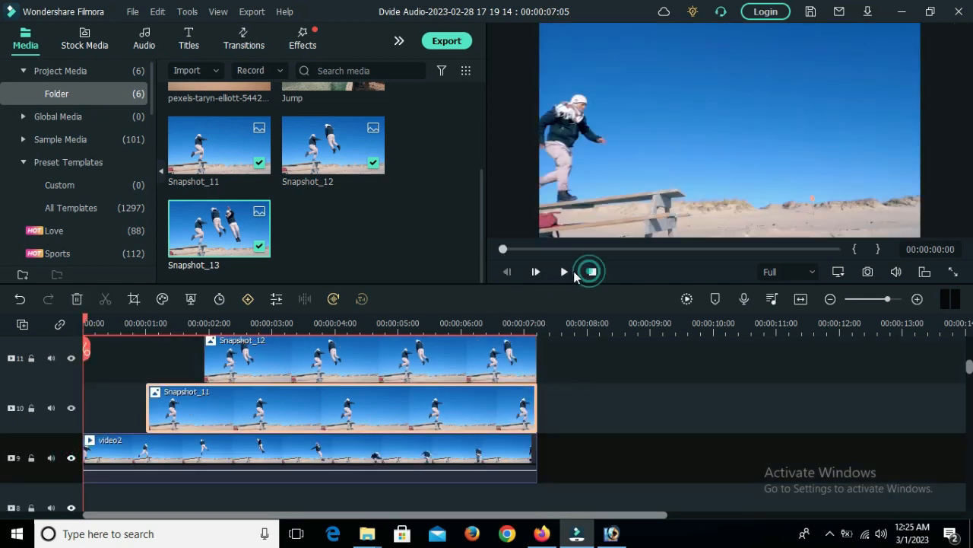
{"action": "left_click", "coordinate": [564, 271]}
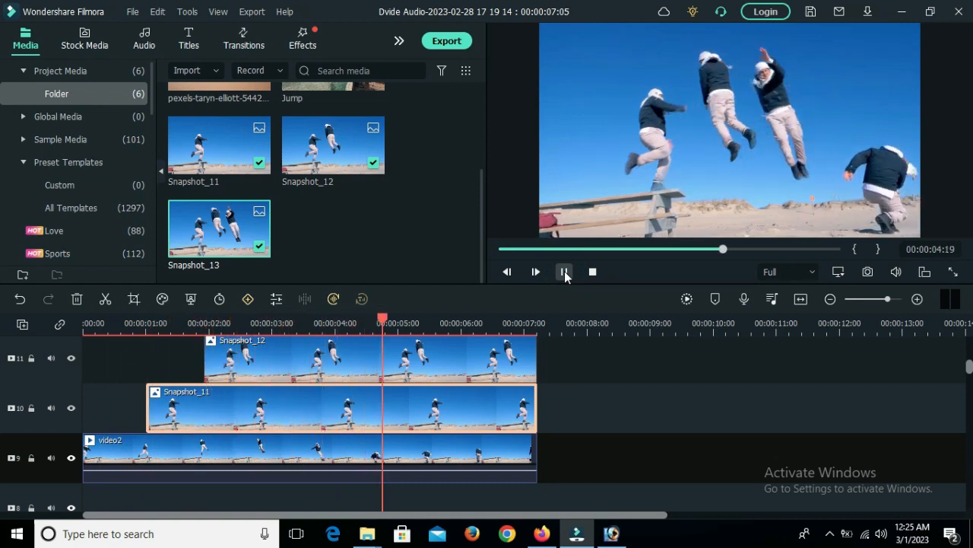
{"action": "left_click", "coordinate": [955, 275]}
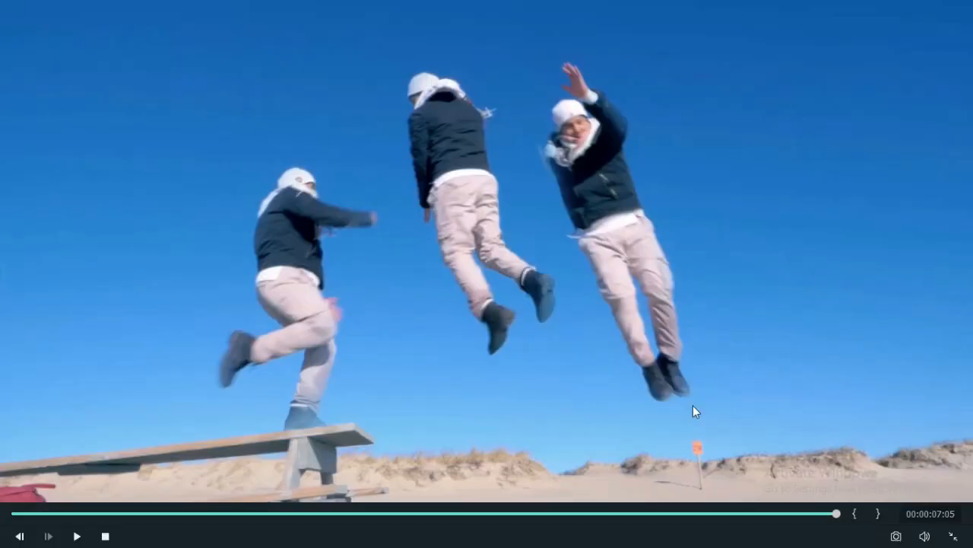
{"action": "left_click", "coordinate": [77, 536]}
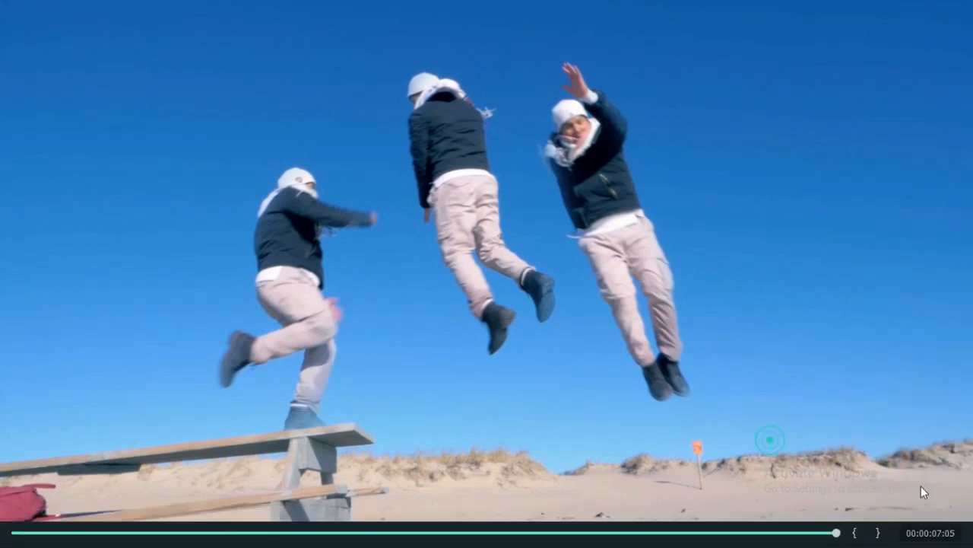
{"action": "left_click", "coordinate": [953, 535]}
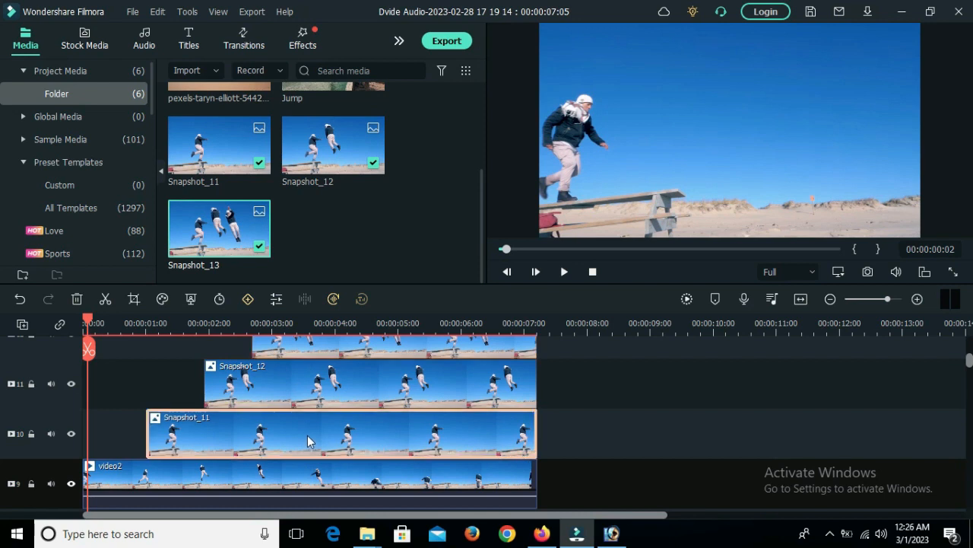
{"action": "left_click", "coordinate": [307, 435]}
{"action": "left_click", "coordinate": [328, 396]}
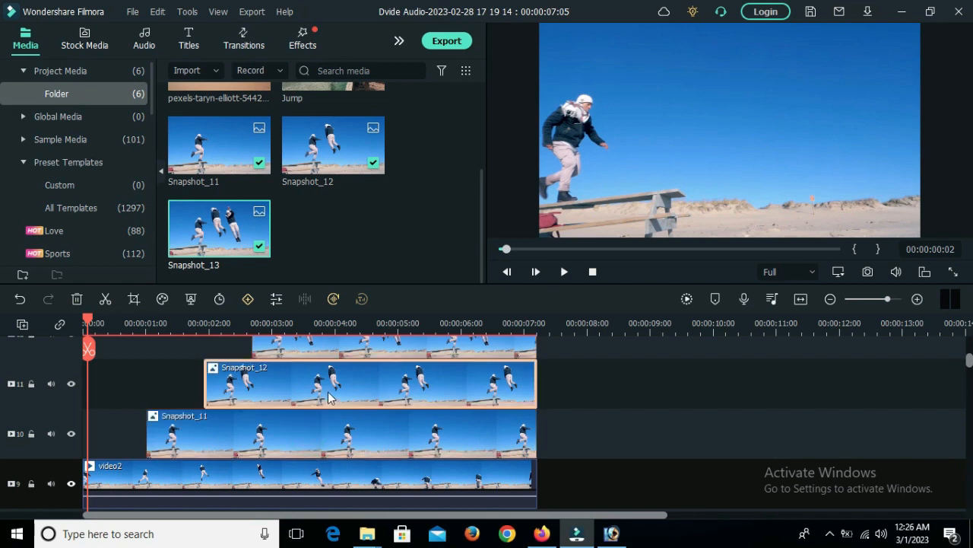
{"action": "scroll", "coordinate": [363, 406], "scroll_direction": "up", "scroll_amount": 1}
{"action": "scroll", "coordinate": [363, 402], "scroll_direction": "up", "scroll_amount": 1}
{"action": "left_click", "coordinate": [364, 401]}
{"action": "scroll", "coordinate": [344, 411], "scroll_direction": "down", "scroll_amount": 3}
Reset Snapshot_11's image settings and set its blending mode to Darken.
{"action": "left_click", "coordinate": [324, 416]}
{"action": "double_click", "coordinate": [324, 420]}
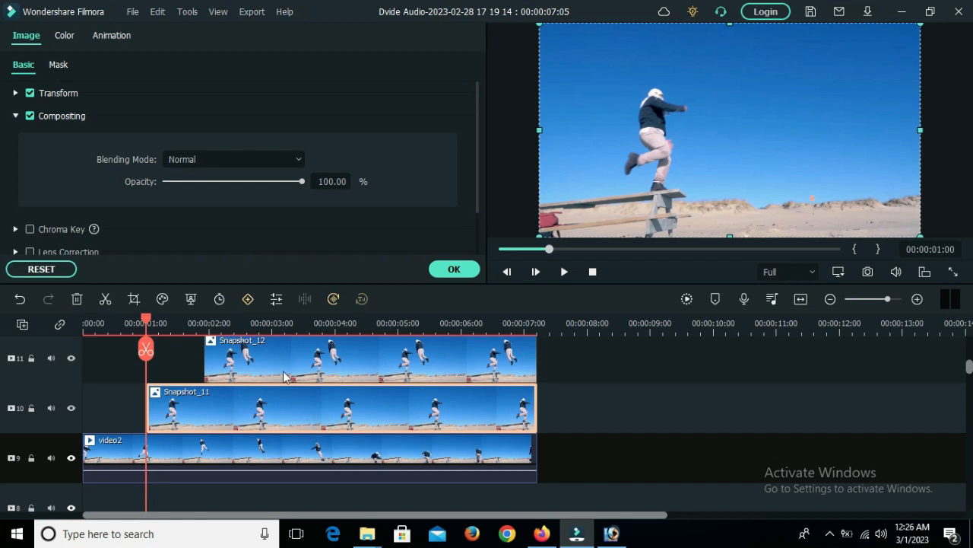
{"action": "left_click", "coordinate": [46, 269]}
{"action": "scroll", "coordinate": [358, 396], "scroll_direction": "up", "scroll_amount": 1}
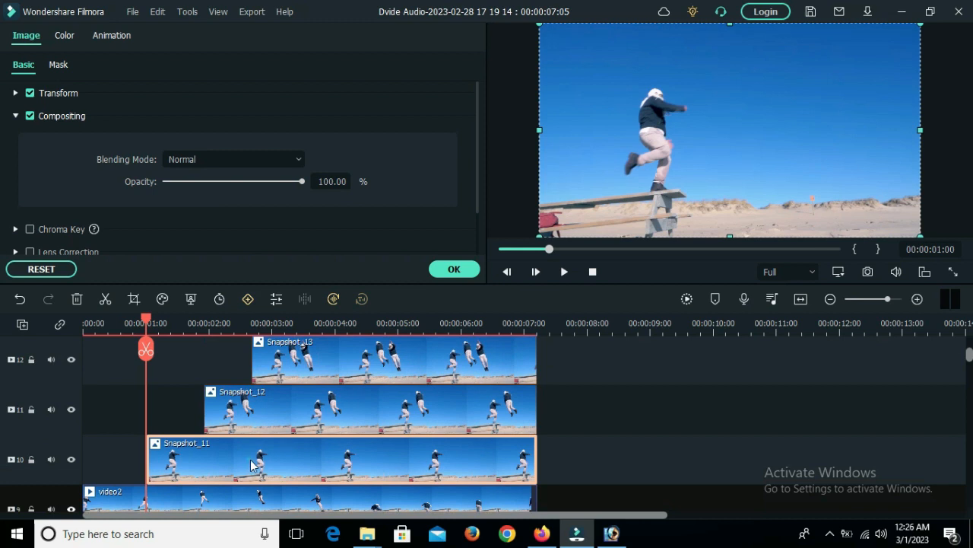
{"action": "left_click", "coordinate": [267, 159]}
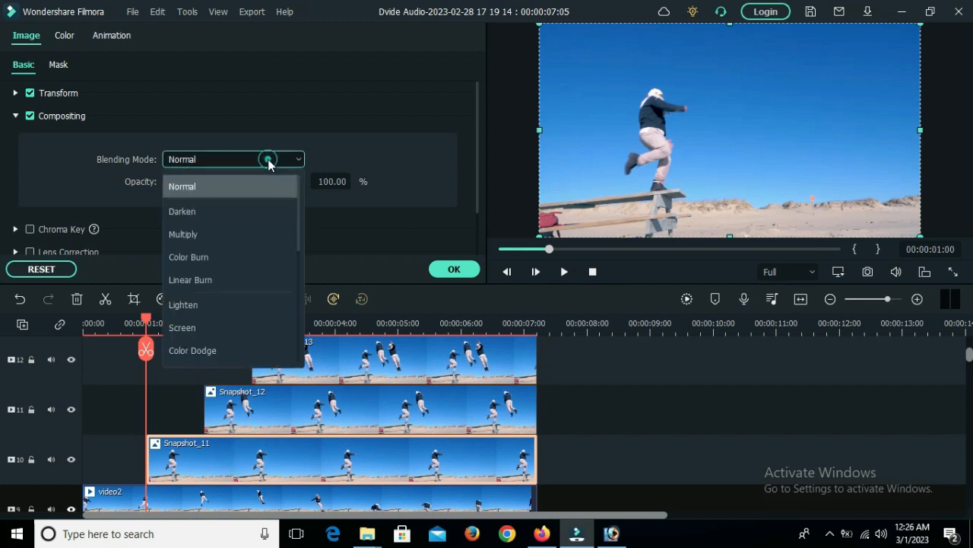
{"action": "left_click", "coordinate": [194, 213]}
{"action": "left_click", "coordinate": [454, 268]}
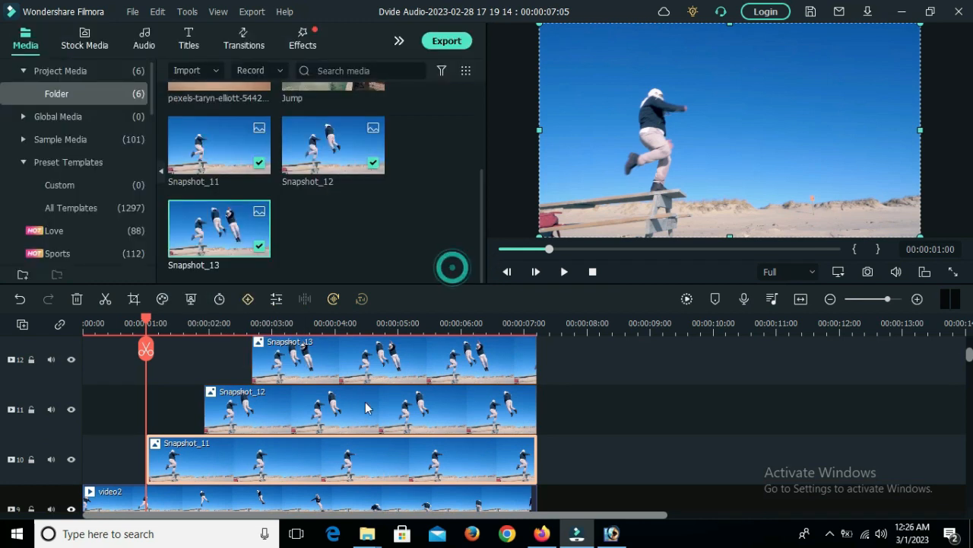
Set the blending mode of Snapshot_12 and Snapshot_13 to Darken.
{"action": "left_click", "coordinate": [348, 413]}
{"action": "double_click", "coordinate": [323, 416]}
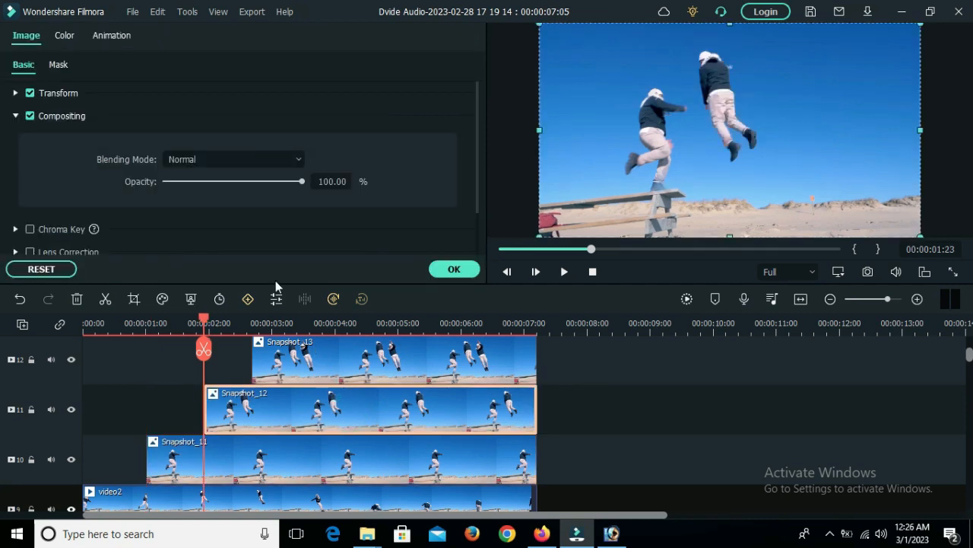
{"action": "left_click", "coordinate": [240, 158]}
{"action": "left_click", "coordinate": [203, 209]}
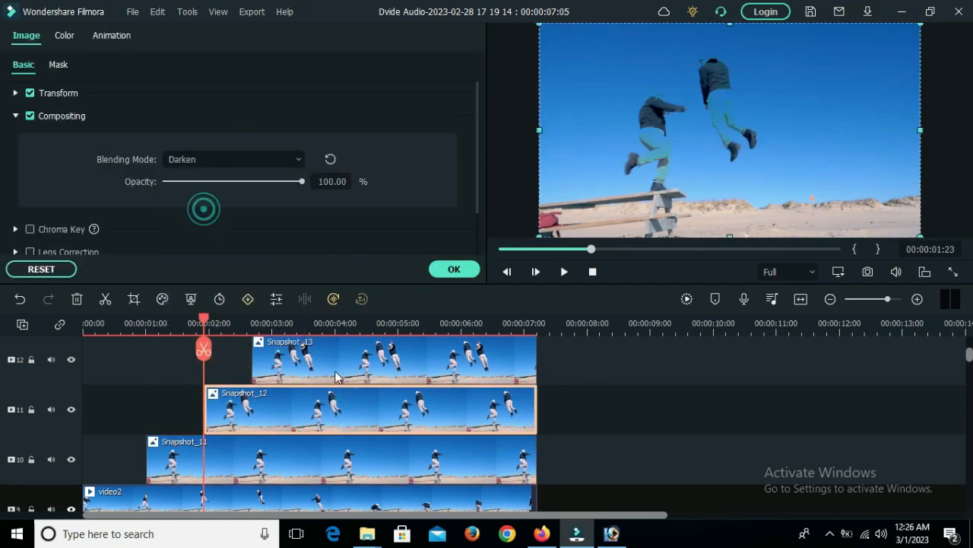
{"action": "left_click", "coordinate": [334, 371]}
{"action": "left_click", "coordinate": [255, 160]}
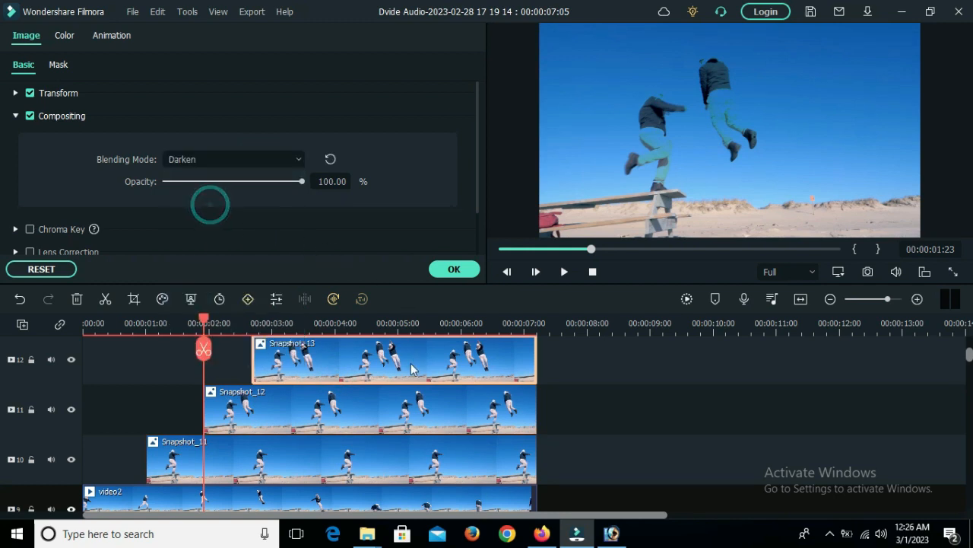
Play the sequence with the Darken-blended snapshots from the start and review it in full screen.
{"action": "scroll", "coordinate": [411, 370], "scroll_direction": "up", "scroll_amount": 2}
{"action": "left_click", "coordinate": [587, 272]}
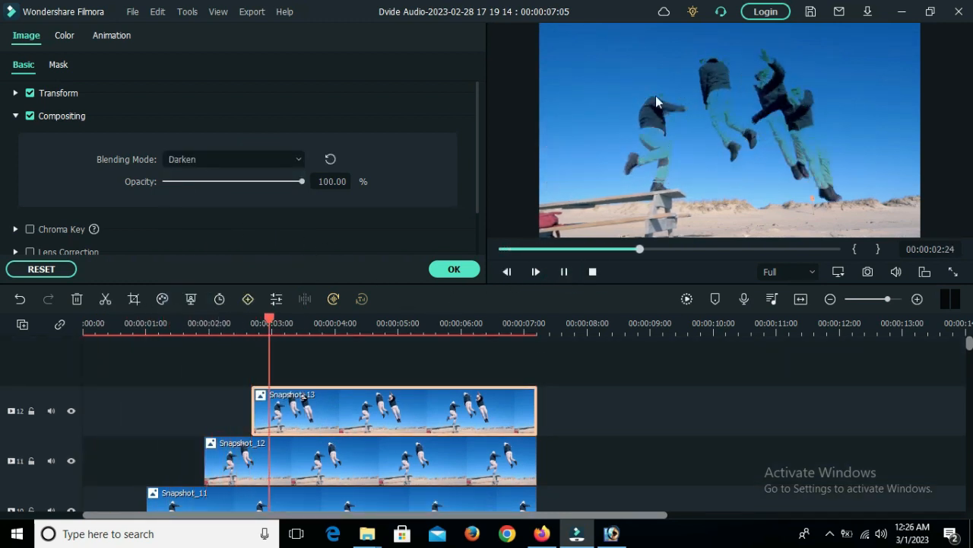
{"action": "left_click", "coordinate": [953, 272]}
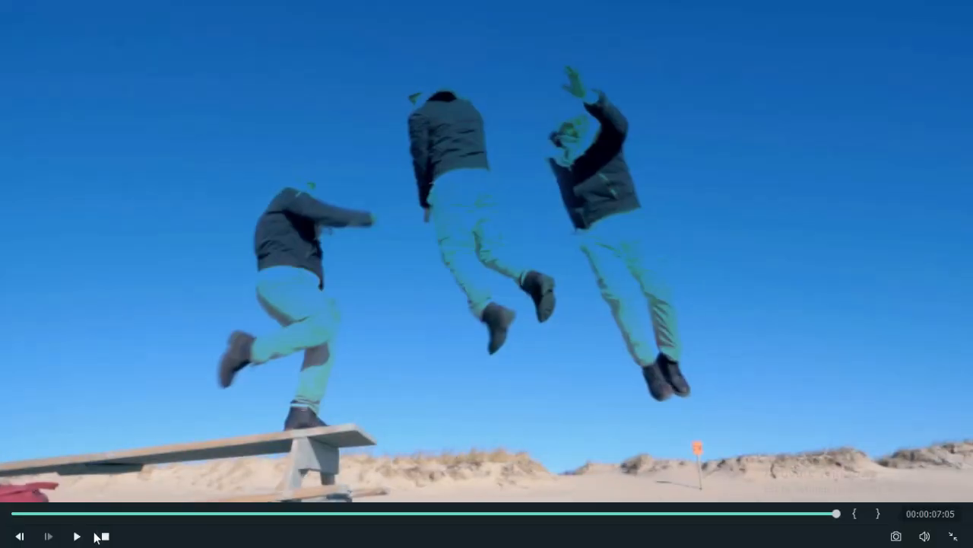
{"action": "left_click", "coordinate": [76, 536]}
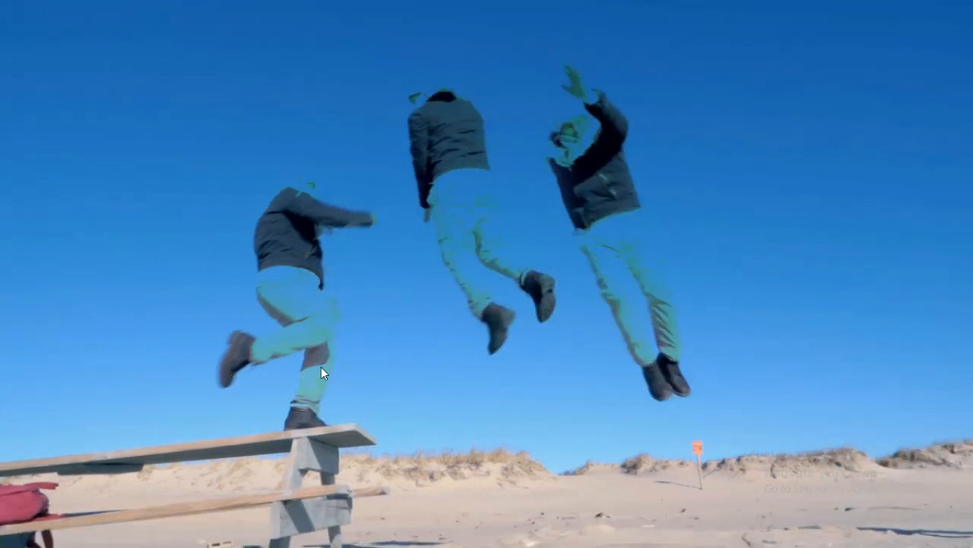
{"action": "left_click", "coordinate": [953, 536]}
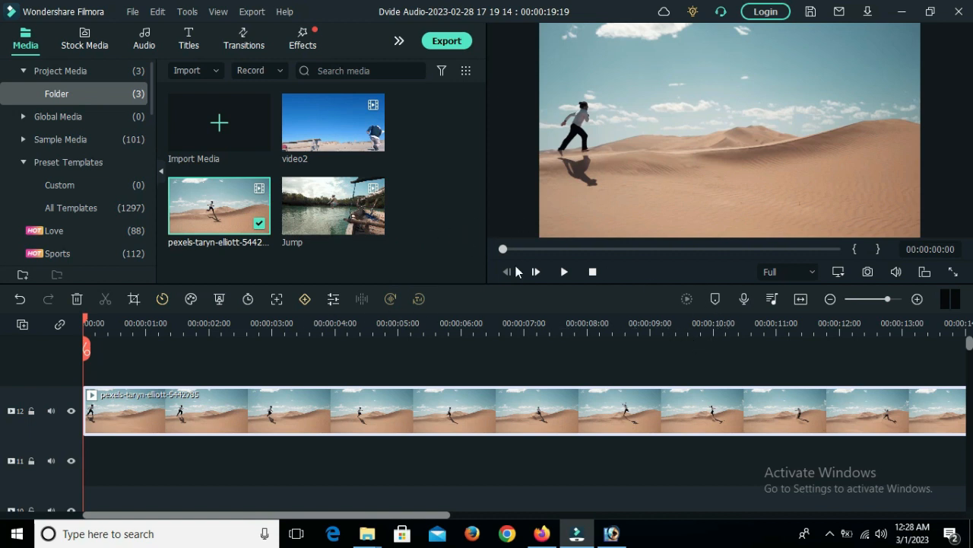
Preview the desert running clip and set the playhead at 00:00:00:19 with the timeline zoomed in.
{"action": "left_click", "coordinate": [564, 271]}
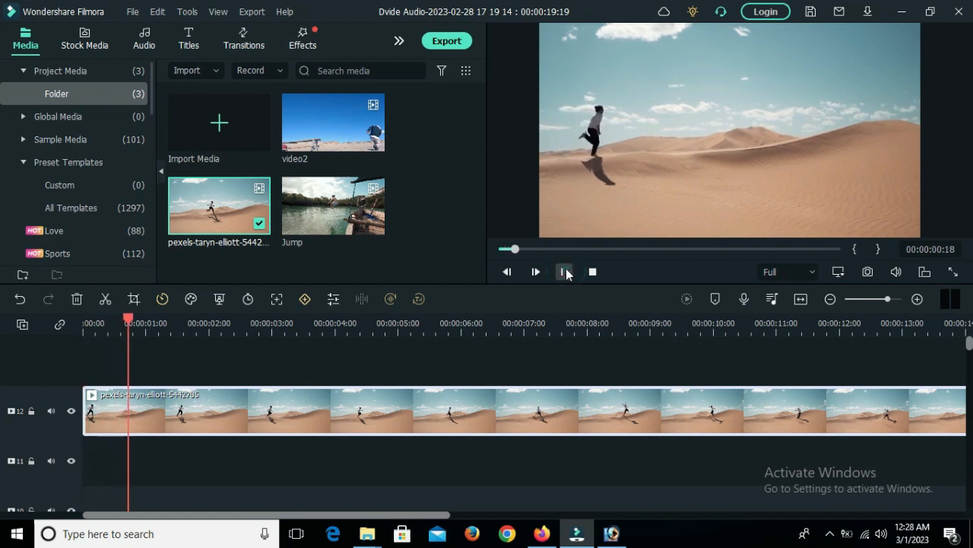
{"action": "left_click", "coordinate": [564, 272]}
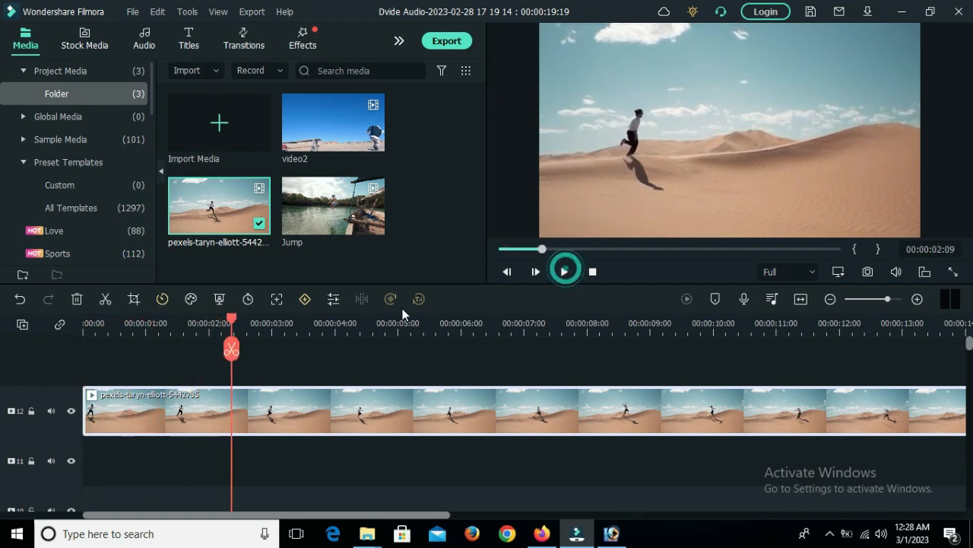
{"action": "left_click_drag", "start_coordinate": [259, 324], "coordinate": [508, 351]}
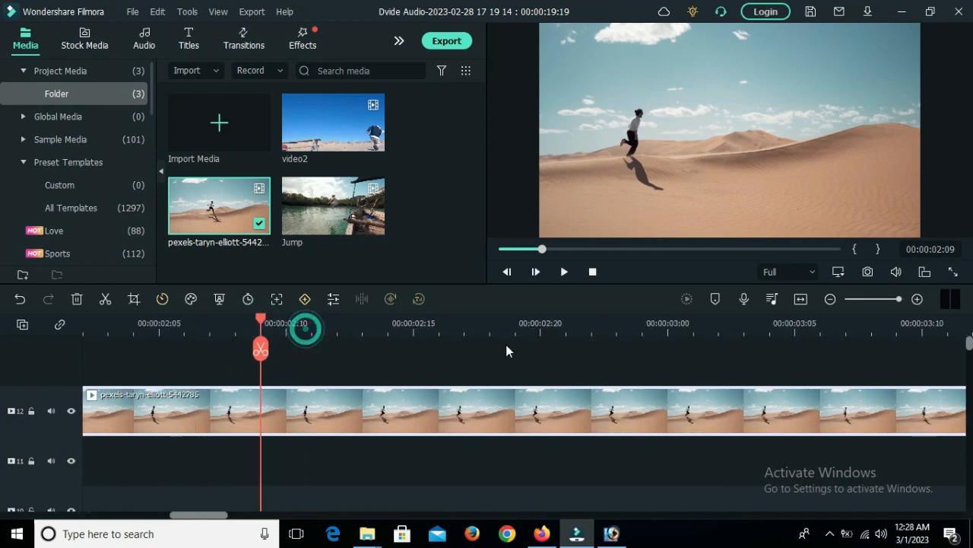
{"action": "left_click_drag", "start_coordinate": [257, 323], "coordinate": [159, 326]}
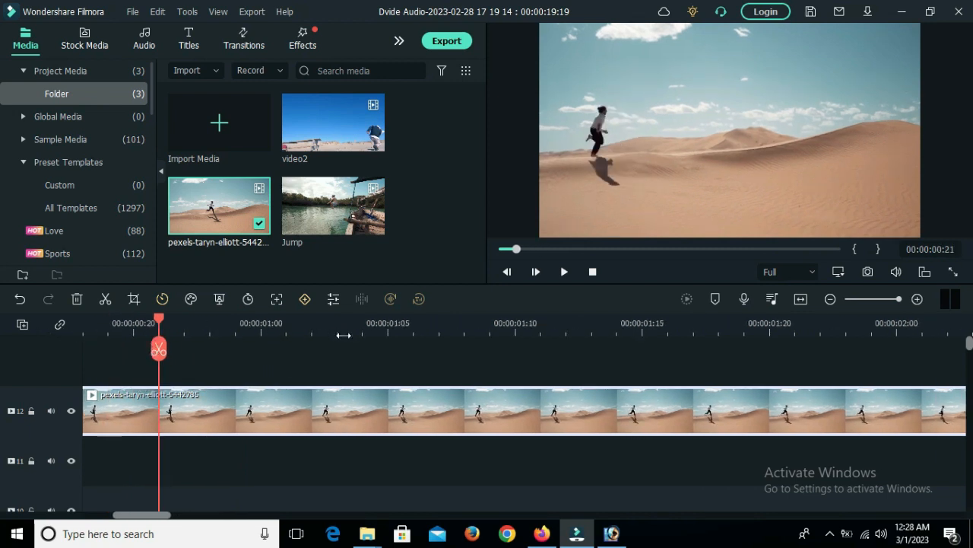
{"action": "left_click_drag", "start_coordinate": [344, 335], "coordinate": [271, 349]}
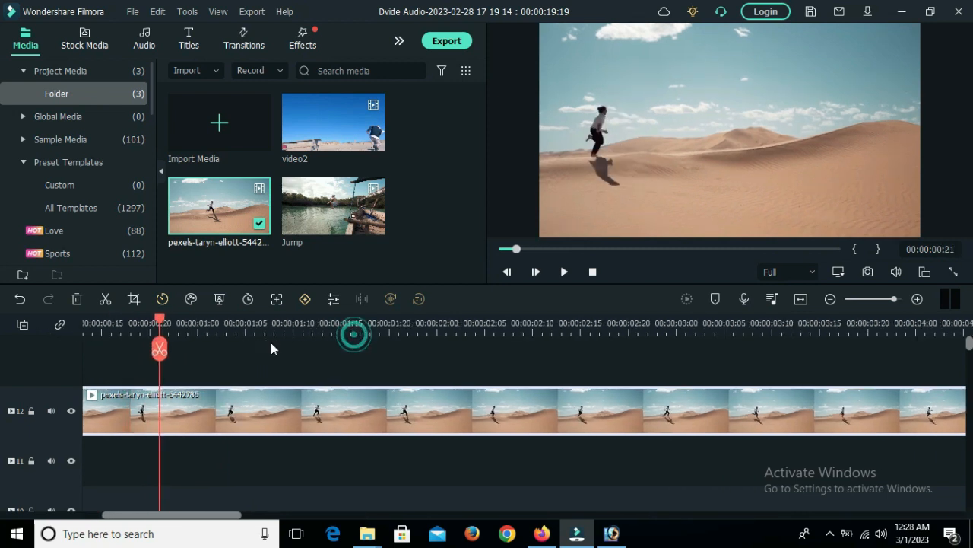
{"action": "left_click", "coordinate": [158, 323]}
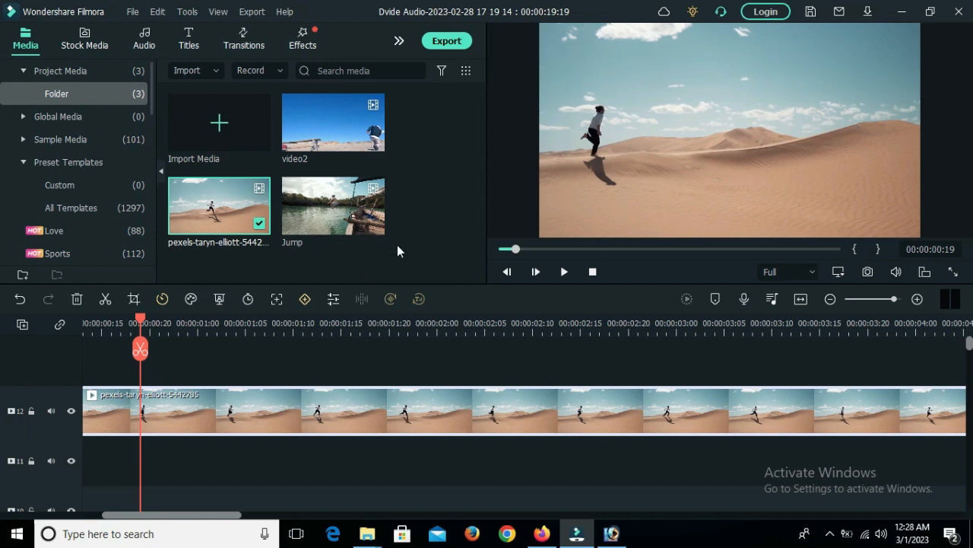
Snapshot the frame at 00:00:00:19 as a PNG and place it at the playhead above the desert running clip.
{"action": "left_click", "coordinate": [869, 271]}
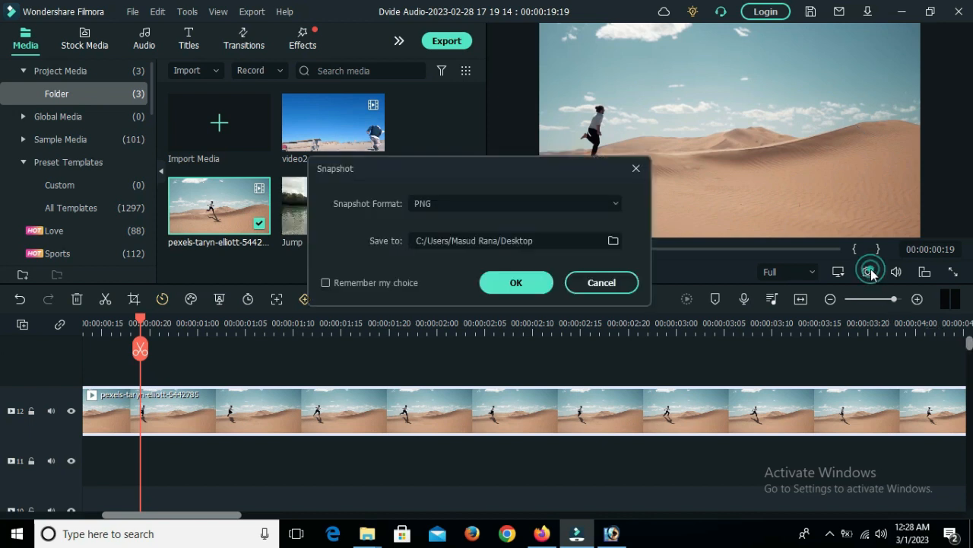
{"action": "left_click", "coordinate": [512, 288]}
{"action": "scroll", "coordinate": [431, 230], "scroll_direction": "down", "scroll_amount": 1}
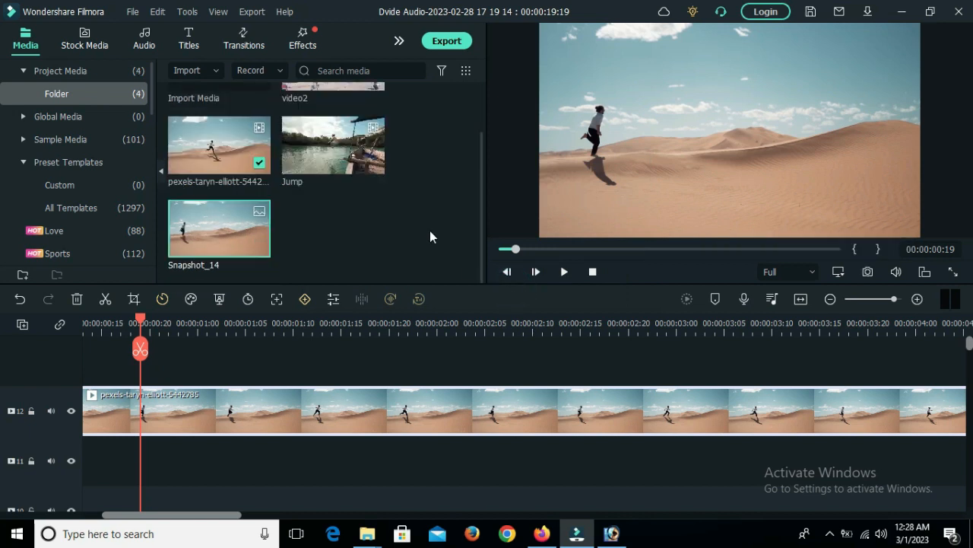
{"action": "left_click_drag", "start_coordinate": [218, 230], "coordinate": [148, 382]}
With Snapshot_14's track hidden, snapshot the frame at 00:00:02:05 and place it at the playhead above Snapshot_14.
{"action": "left_click_drag", "start_coordinate": [141, 320], "coordinate": [308, 339]}
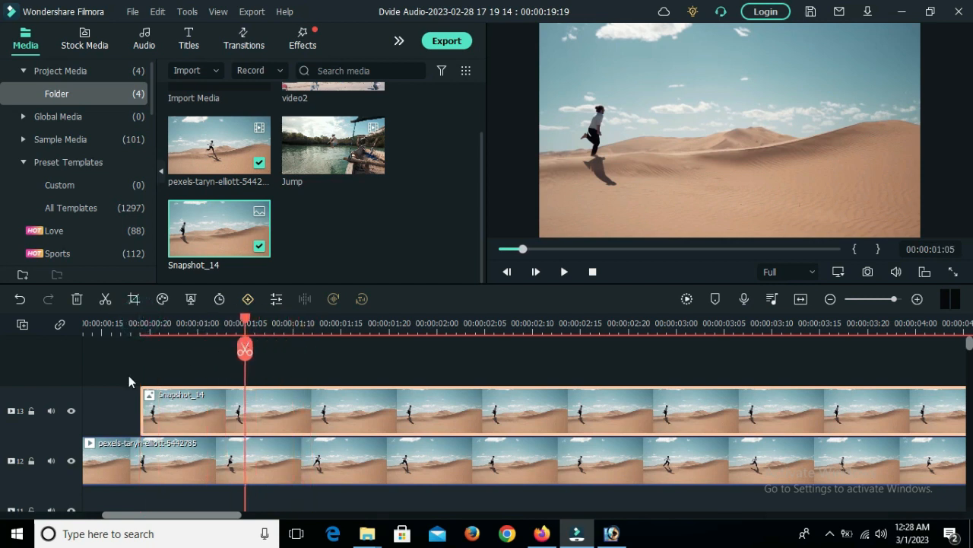
{"action": "left_click", "coordinate": [72, 412]}
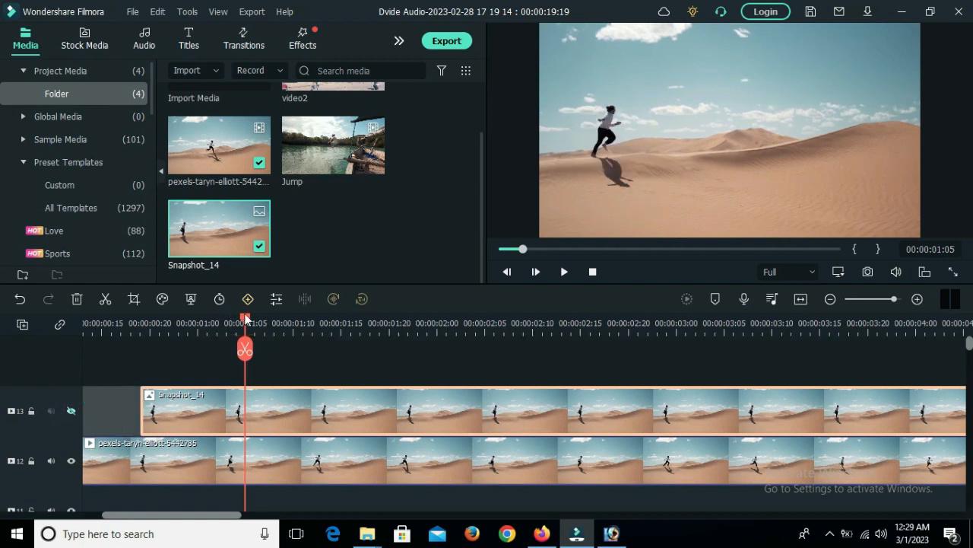
{"action": "left_click_drag", "start_coordinate": [245, 319], "coordinate": [139, 327]}
{"action": "left_click_drag", "start_coordinate": [219, 326], "coordinate": [516, 358]}
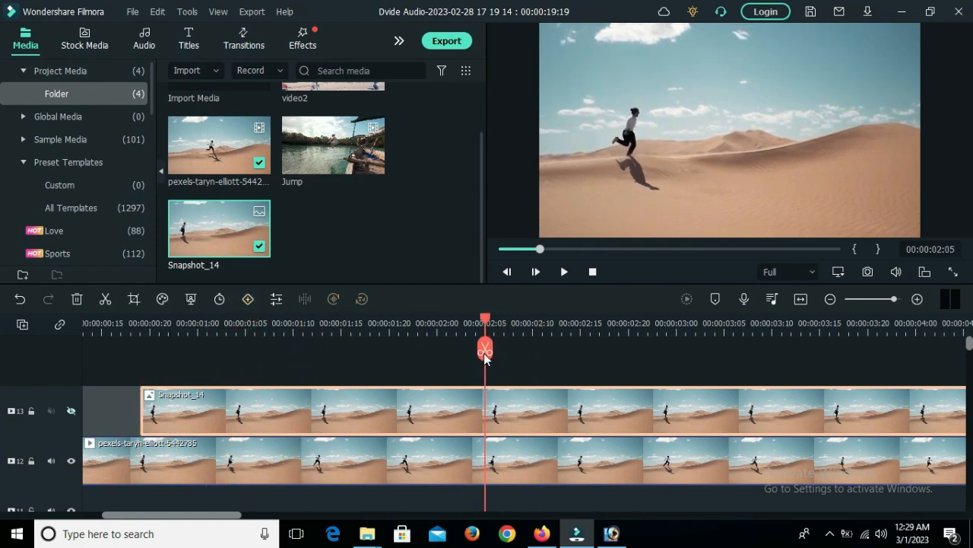
{"action": "left_click", "coordinate": [867, 271]}
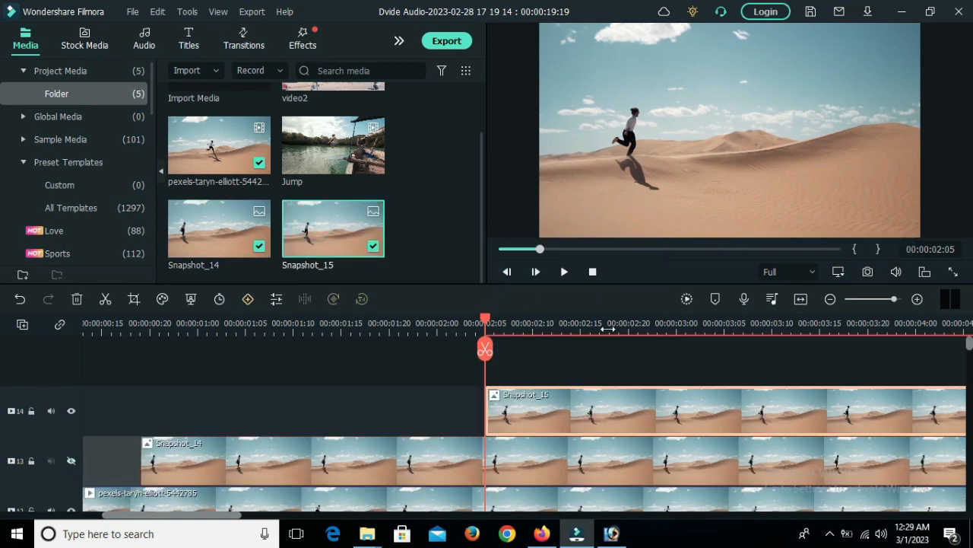
With Snapshot_15's track hidden, snapshot the frame at 00:00:03:18 as a PNG and place it at the playhead above Snapshot_15.
{"action": "left_click", "coordinate": [566, 272]}
{"action": "left_click", "coordinate": [566, 272]}
{"action": "left_click", "coordinate": [71, 411]}
{"action": "left_click_drag", "start_coordinate": [348, 318], "coordinate": [228, 321]}
{"action": "left_click", "coordinate": [565, 272]}
{"action": "left_click", "coordinate": [564, 272]}
{"action": "left_click", "coordinate": [868, 272]}
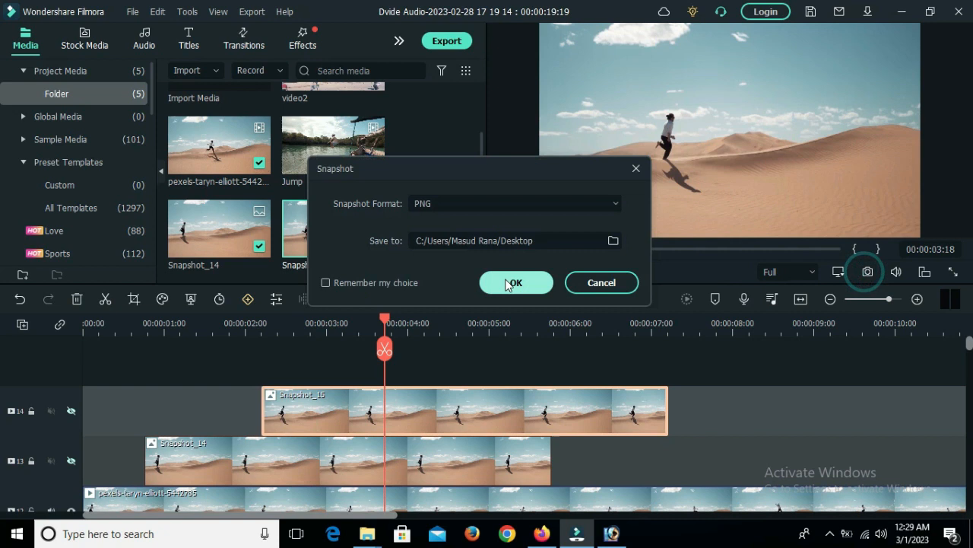
{"action": "left_click", "coordinate": [513, 283]}
{"action": "left_click_drag", "start_coordinate": [251, 236], "coordinate": [385, 371]}
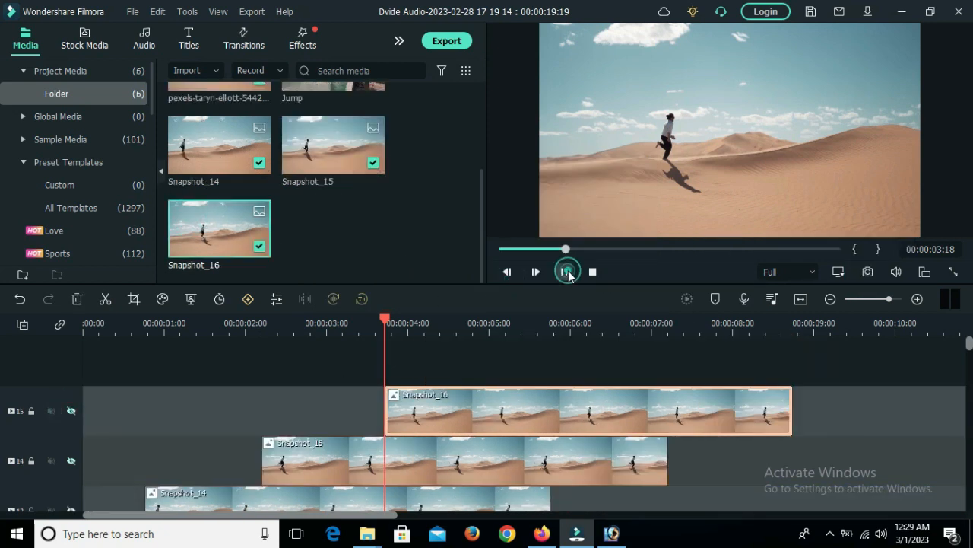
With Snapshot_16's track hidden, snapshot the frame at 00:00:05:13 and place it at the playhead above Snapshot_16.
{"action": "left_click", "coordinate": [567, 272]}
{"action": "left_click", "coordinate": [867, 271]}
{"action": "left_click", "coordinate": [515, 280]}
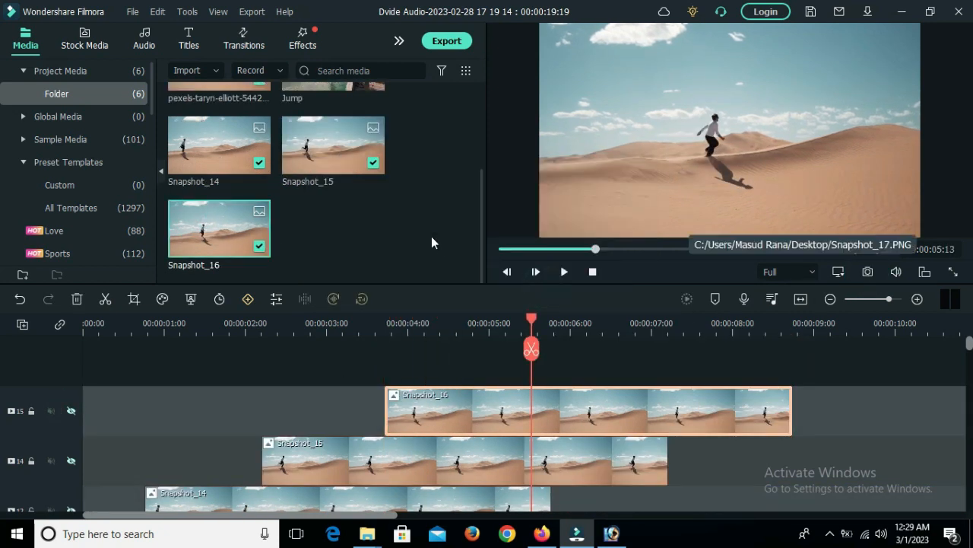
{"action": "left_click_drag", "start_coordinate": [369, 240], "coordinate": [560, 350]}
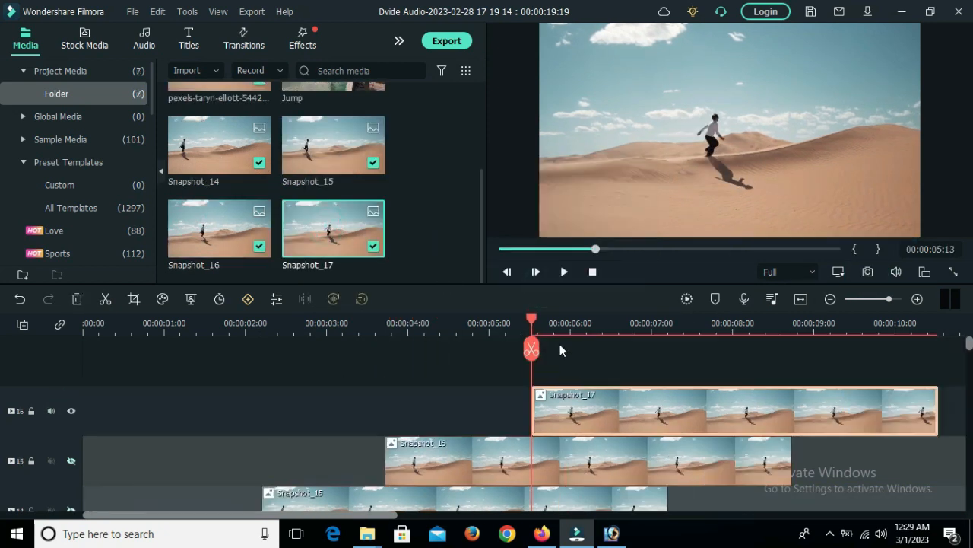
With Snapshot_17's track hidden, snapshot the frame at 00:00:07:23 as a PNG and place it at the playhead above Snapshot_17.
{"action": "left_click", "coordinate": [70, 412]}
{"action": "left_click_drag", "start_coordinate": [637, 323], "coordinate": [532, 342]}
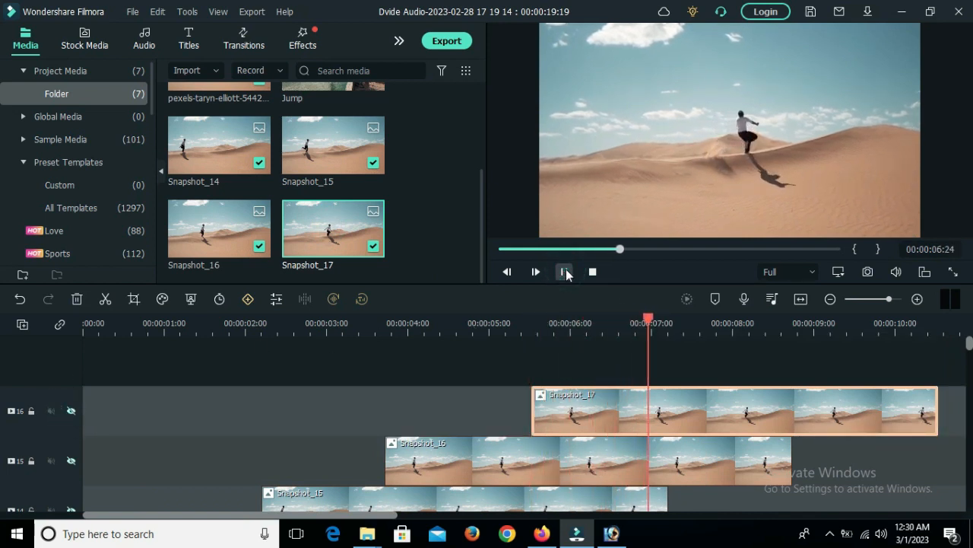
{"action": "left_click", "coordinate": [868, 271]}
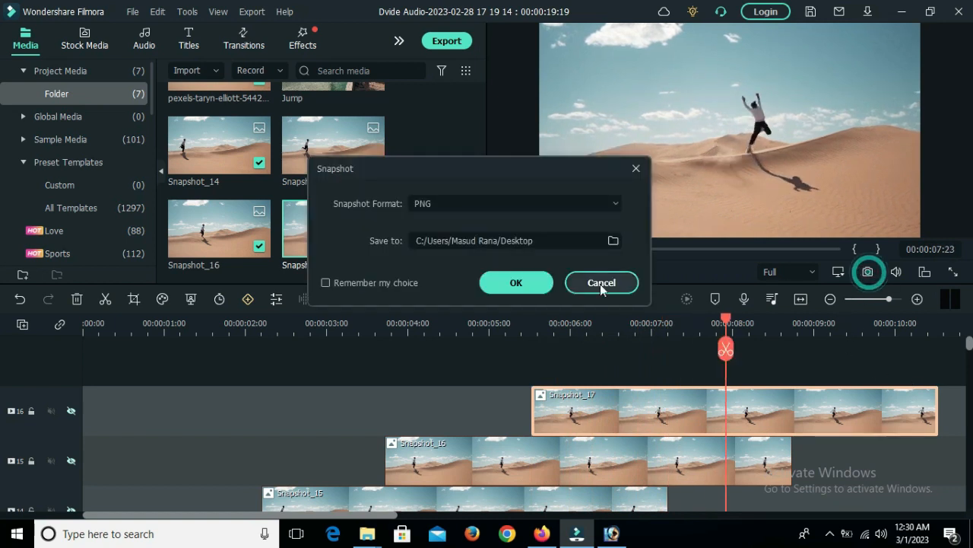
{"action": "left_click", "coordinate": [526, 282]}
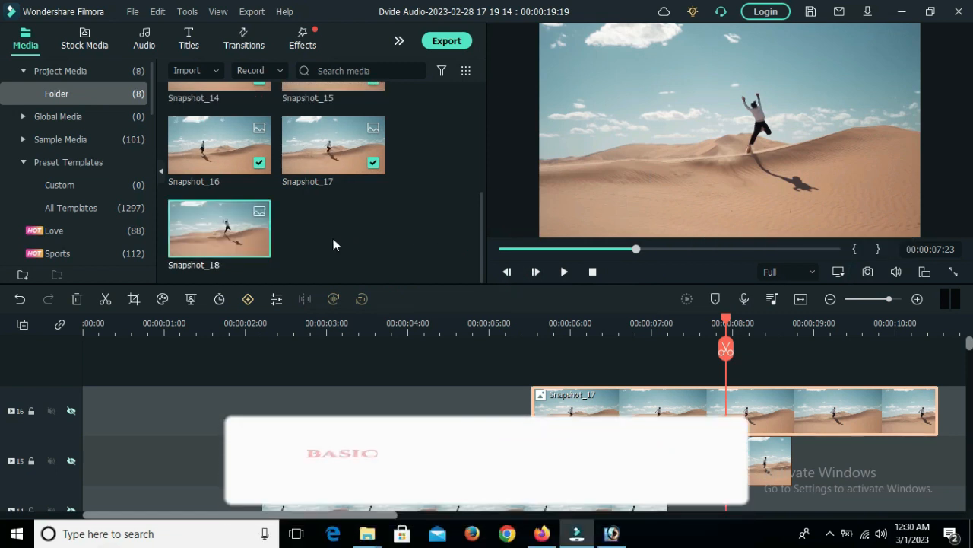
{"action": "left_click_drag", "start_coordinate": [220, 238], "coordinate": [716, 359]}
Extend Snapshot_14's end past the 9-second mark and hide Snapshot_18's track.
{"action": "scroll", "coordinate": [617, 394], "scroll_direction": "down", "scroll_amount": 3}
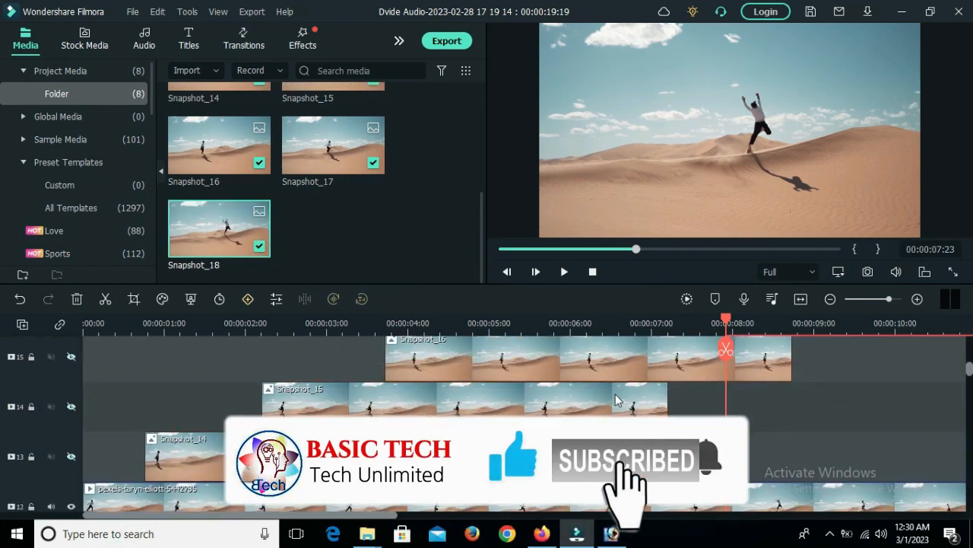
{"action": "left_click", "coordinate": [506, 457]}
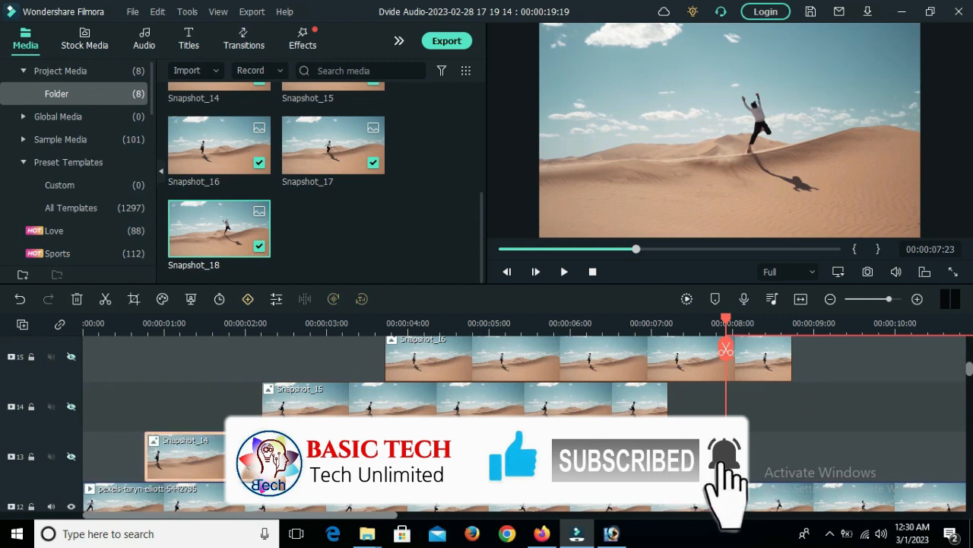
{"action": "left_click_drag", "start_coordinate": [551, 457], "coordinate": [847, 444]}
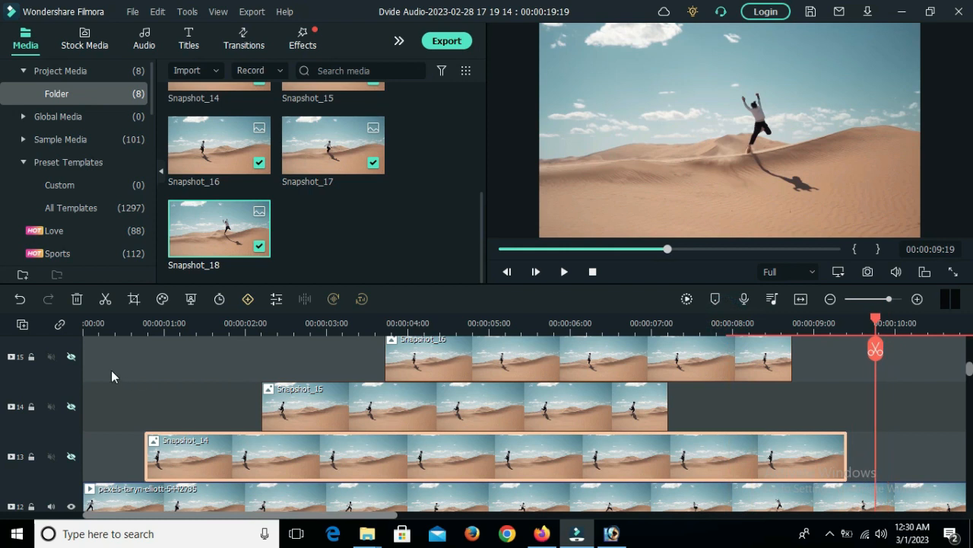
{"action": "scroll", "coordinate": [111, 369], "scroll_direction": "up", "scroll_amount": 3}
{"action": "left_click", "coordinate": [71, 385]}
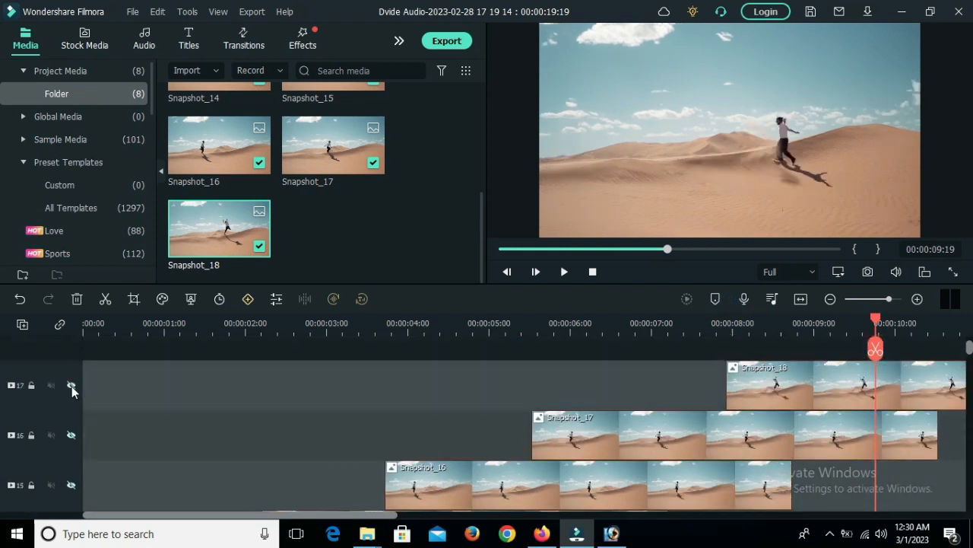
Set the playhead at Snapshot_18's end, 00:00:12:23, and extend Snapshot_17 and Snapshot_16 to that point.
{"action": "scroll", "coordinate": [72, 386], "scroll_direction": "down", "scroll_amount": 1}
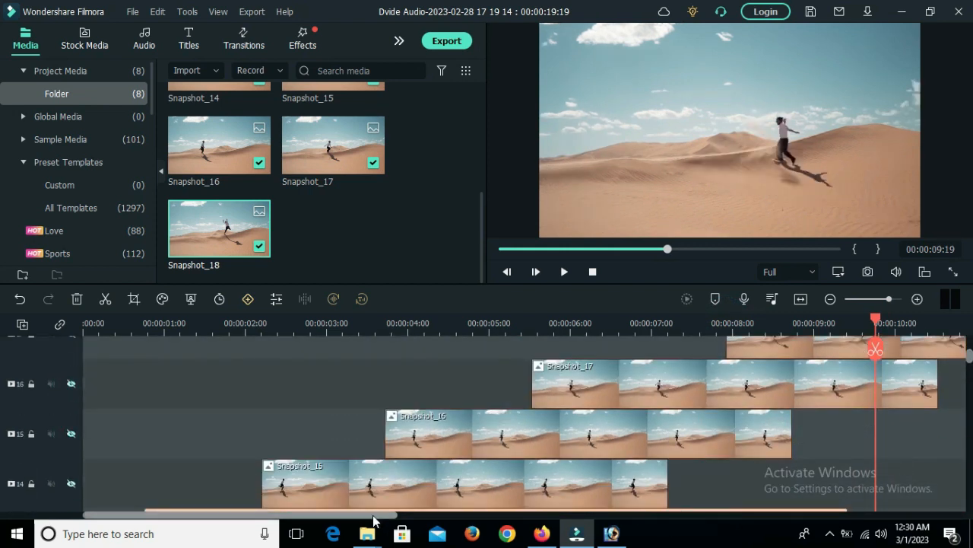
{"action": "left_click_drag", "start_coordinate": [383, 514], "coordinate": [498, 515]}
{"action": "scroll", "coordinate": [702, 445], "scroll_direction": "up", "scroll_amount": 1}
{"action": "left_click_drag", "start_coordinate": [557, 325], "coordinate": [812, 359]}
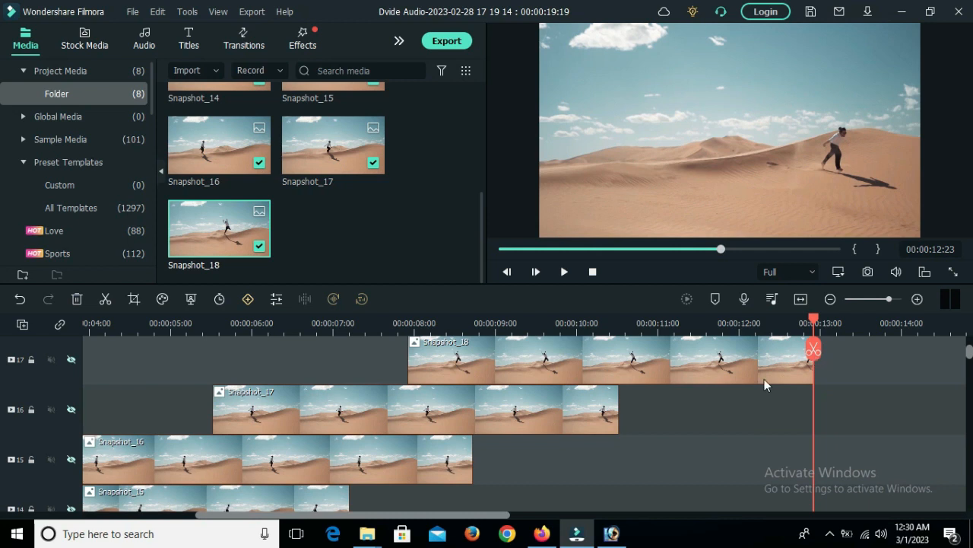
{"action": "scroll", "coordinate": [684, 384], "scroll_direction": "down", "scroll_amount": 1}
{"action": "left_click", "coordinate": [572, 384]}
{"action": "left_click_drag", "start_coordinate": [619, 379], "coordinate": [813, 380]}
{"action": "left_click", "coordinate": [448, 441]}
{"action": "left_click_drag", "start_coordinate": [473, 434], "coordinate": [813, 435]}
Extend Snapshot_15 and Snapshot_14 so both end at the playhead at 00:00:12:23.
{"action": "scroll", "coordinate": [510, 432], "scroll_direction": "down", "scroll_amount": 1}
{"action": "left_click", "coordinate": [344, 428]}
{"action": "left_click_drag", "start_coordinate": [343, 428], "coordinate": [814, 434]}
{"action": "left_click", "coordinate": [527, 482]}
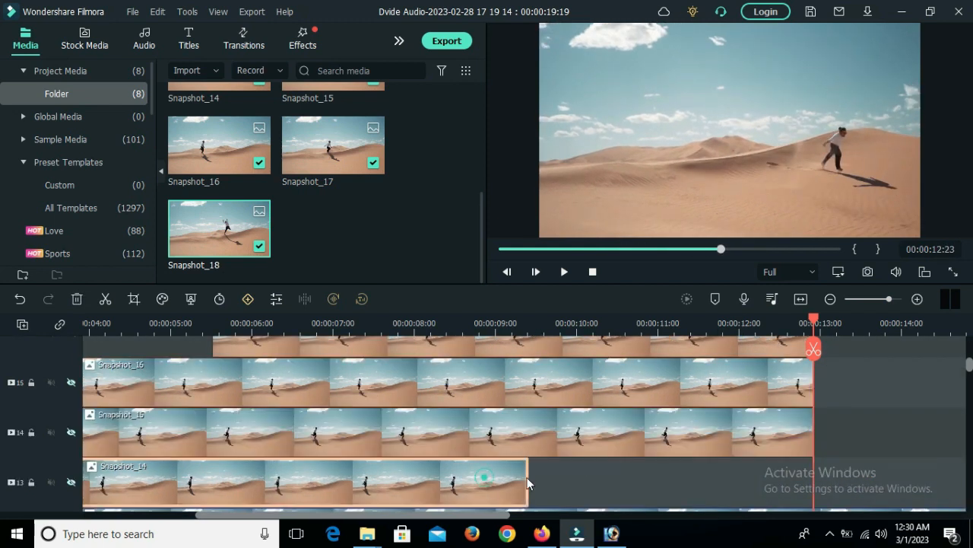
{"action": "scroll", "coordinate": [527, 482], "scroll_direction": "down", "scroll_amount": 1}
{"action": "left_click_drag", "start_coordinate": [528, 432], "coordinate": [811, 437]}
Set the blending mode of Snapshot_17 and Snapshot_16 to Darken.
{"action": "scroll", "coordinate": [876, 429], "scroll_direction": "up", "scroll_amount": 2}
{"action": "double_click", "coordinate": [506, 355]}
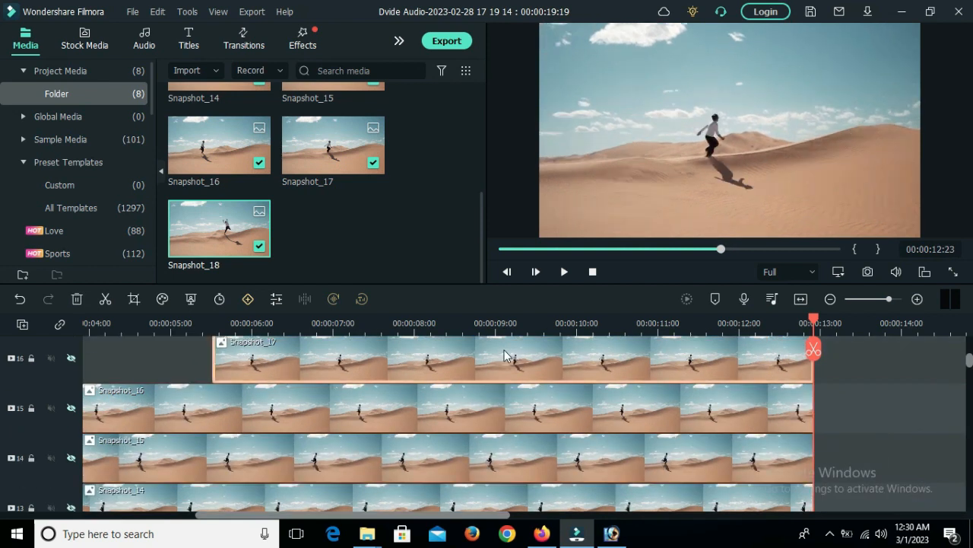
{"action": "left_click", "coordinate": [224, 158]}
{"action": "left_click", "coordinate": [196, 212]}
{"action": "left_click", "coordinate": [335, 415]}
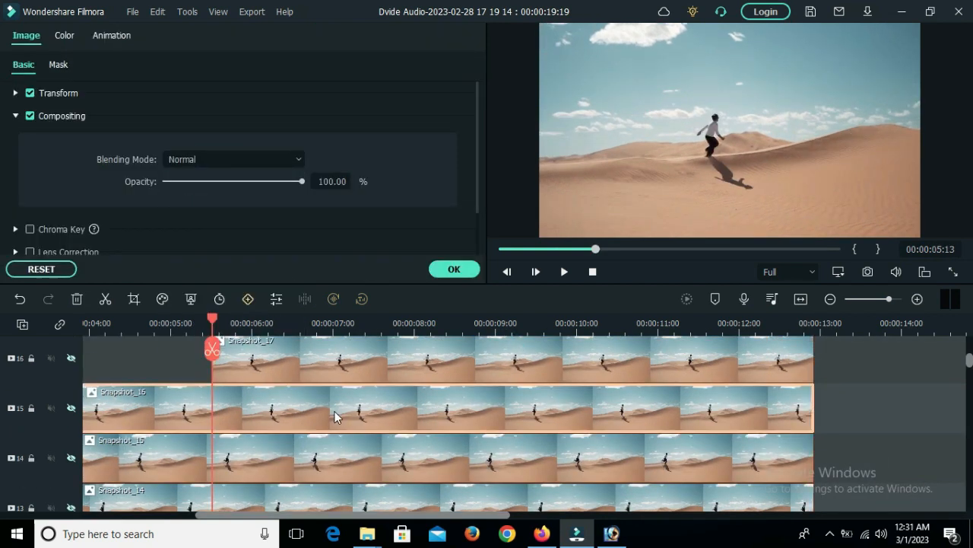
{"action": "left_click", "coordinate": [257, 159]}
{"action": "left_click", "coordinate": [213, 210]}
Set the blending mode of Snapshot_15 and Snapshot_14 to Darken.
{"action": "left_click", "coordinate": [311, 456]}
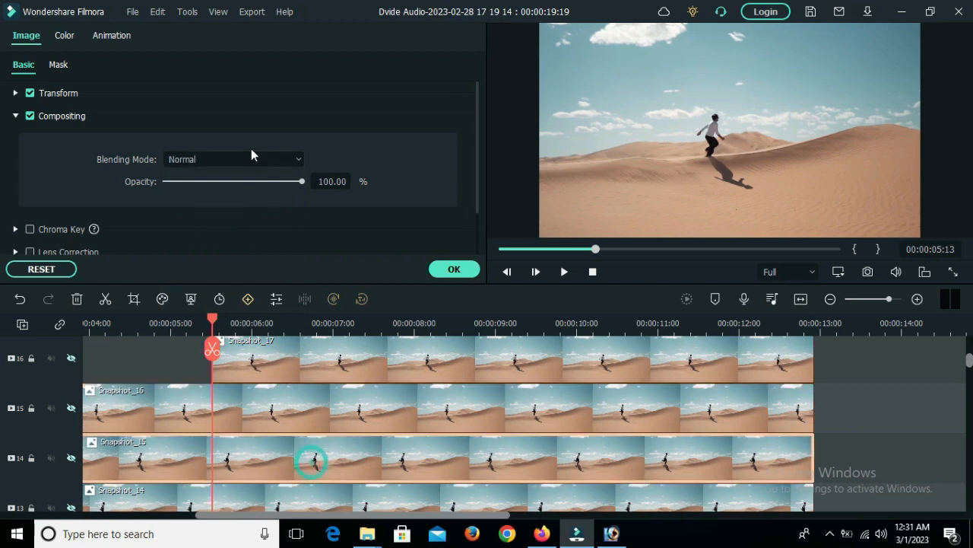
{"action": "left_click", "coordinate": [248, 158]}
{"action": "left_click", "coordinate": [213, 214]}
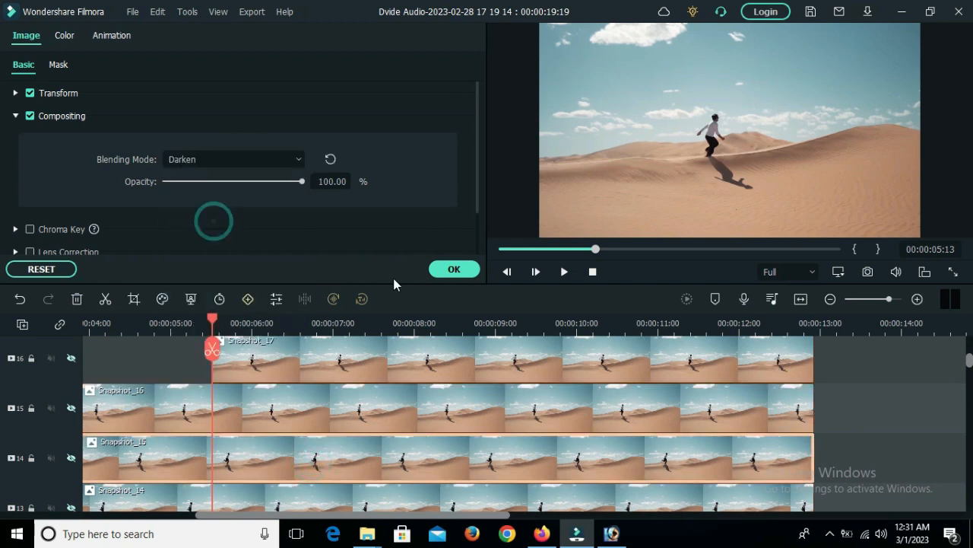
{"action": "left_click", "coordinate": [404, 496]}
{"action": "left_click", "coordinate": [272, 161]}
{"action": "left_click", "coordinate": [184, 212]}
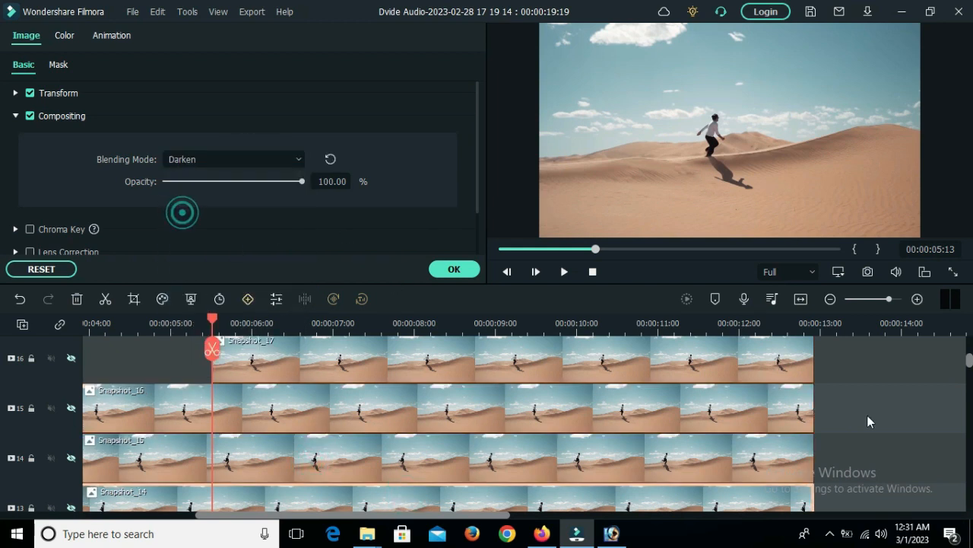
Play the desert runner clone sequence from the start and review it in full screen.
{"action": "scroll", "coordinate": [882, 418], "scroll_direction": "down", "scroll_amount": 1}
{"action": "scroll", "coordinate": [411, 434], "scroll_direction": "down", "scroll_amount": 1}
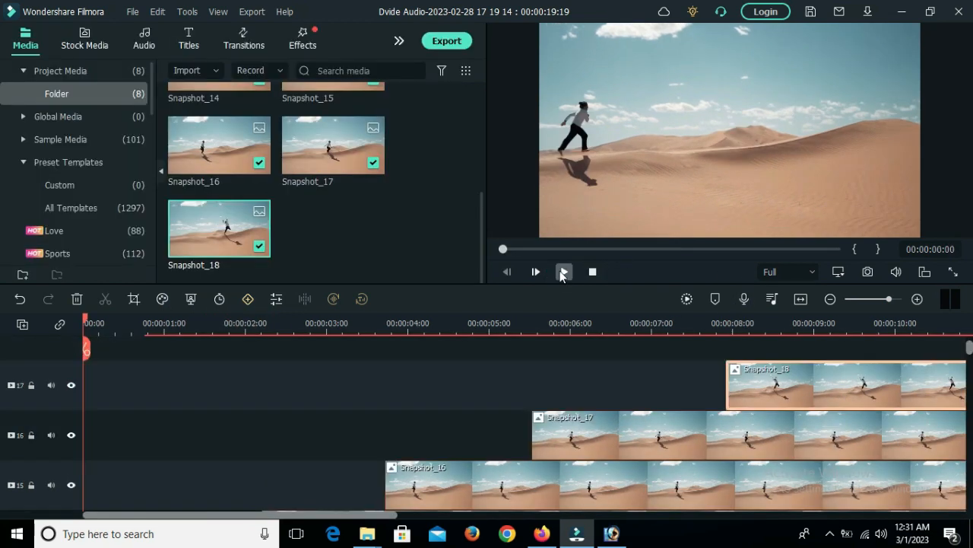
{"action": "left_click", "coordinate": [562, 272]}
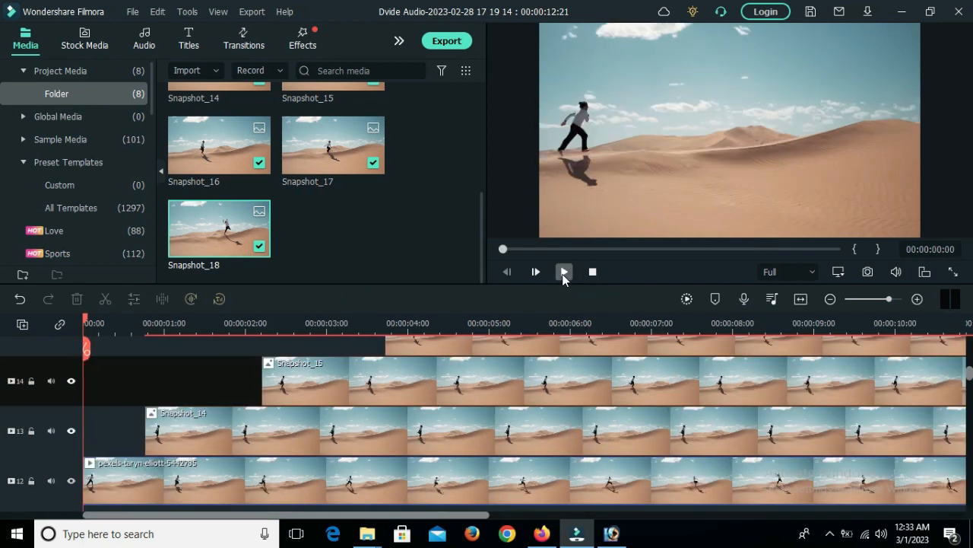
{"action": "left_click", "coordinate": [564, 272]}
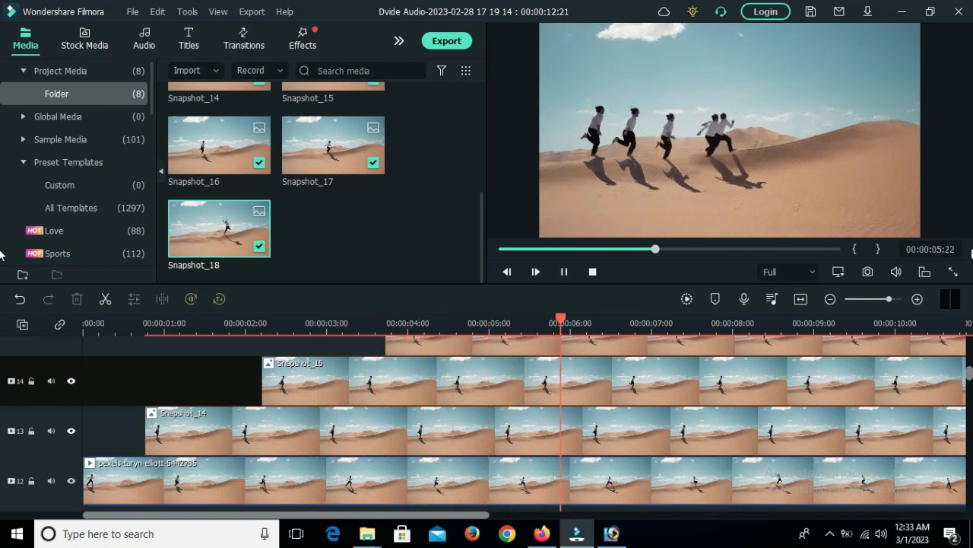
{"action": "left_click", "coordinate": [953, 272]}
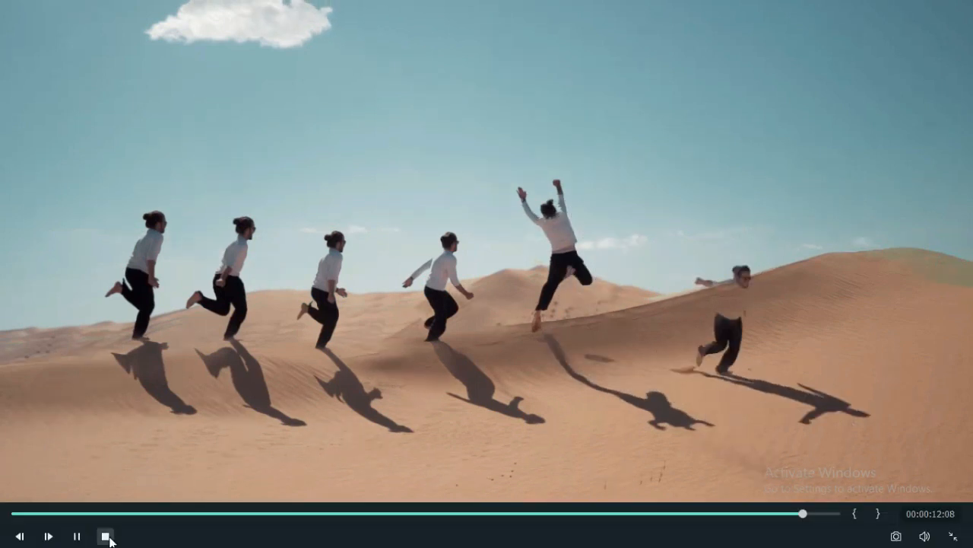
{"action": "left_click", "coordinate": [106, 536]}
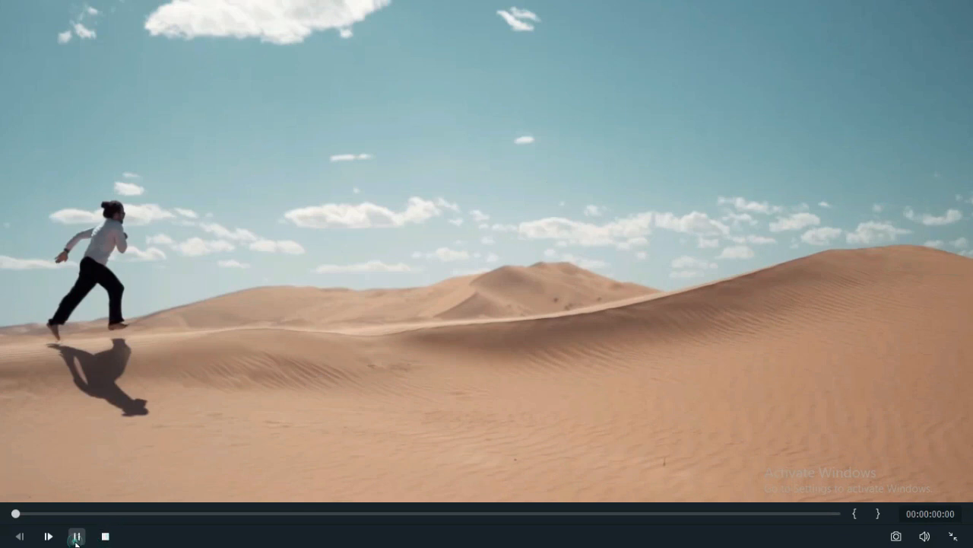
{"action": "left_click", "coordinate": [76, 536]}
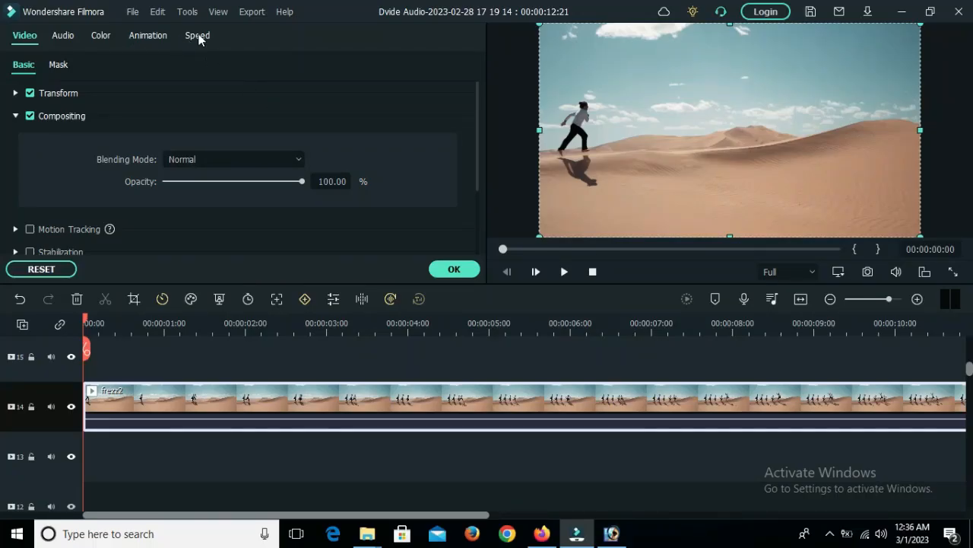
Reverse the frezz2 clip at 1.00 speed and play back the result.
{"action": "left_click", "coordinate": [200, 37]}
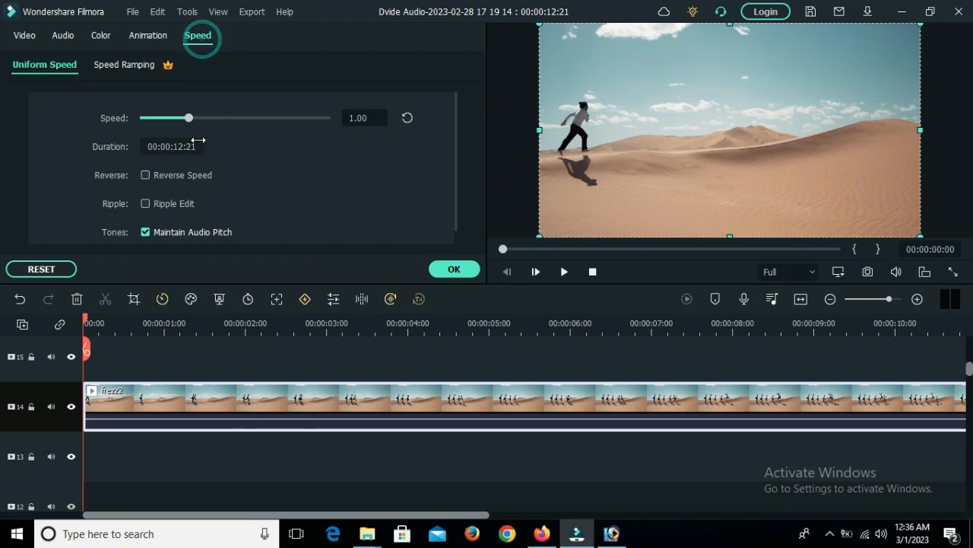
{"action": "left_click", "coordinate": [145, 175]}
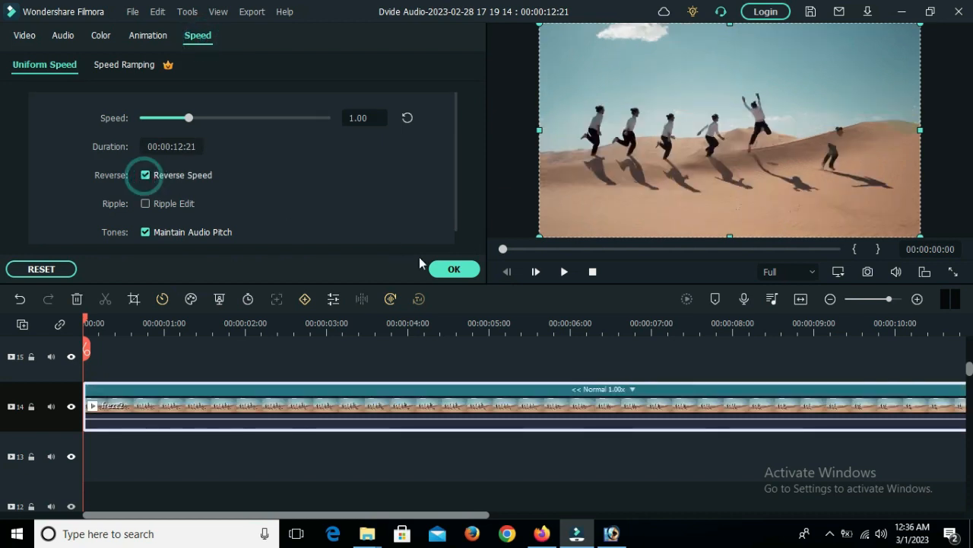
{"action": "left_click", "coordinate": [454, 269]}
{"action": "left_click", "coordinate": [565, 271]}
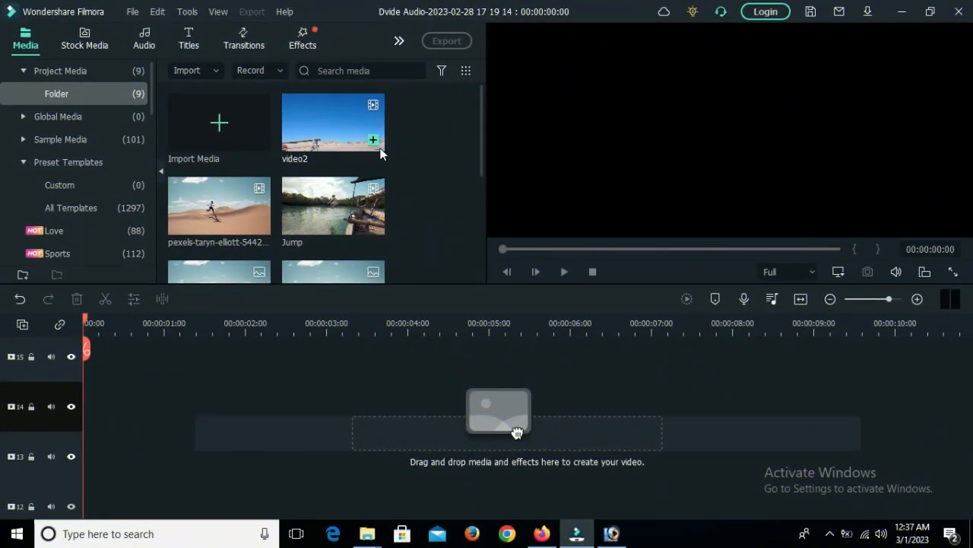
Place video2 at the start of the empty timeline and save a PNG snapshot of its frame at 00:00:00:23.
{"action": "left_click_drag", "start_coordinate": [335, 124], "coordinate": [71, 412]}
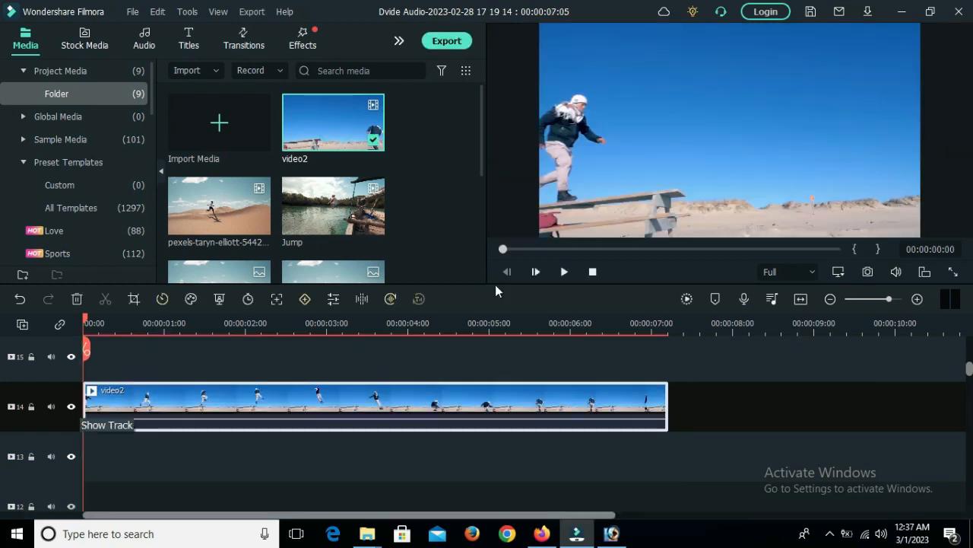
{"action": "left_click", "coordinate": [564, 272]}
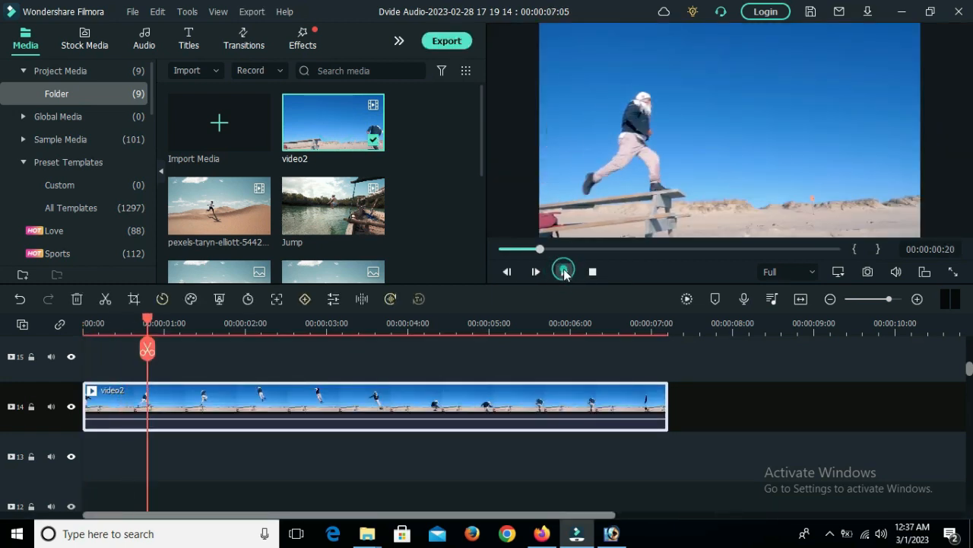
{"action": "left_click", "coordinate": [564, 272]}
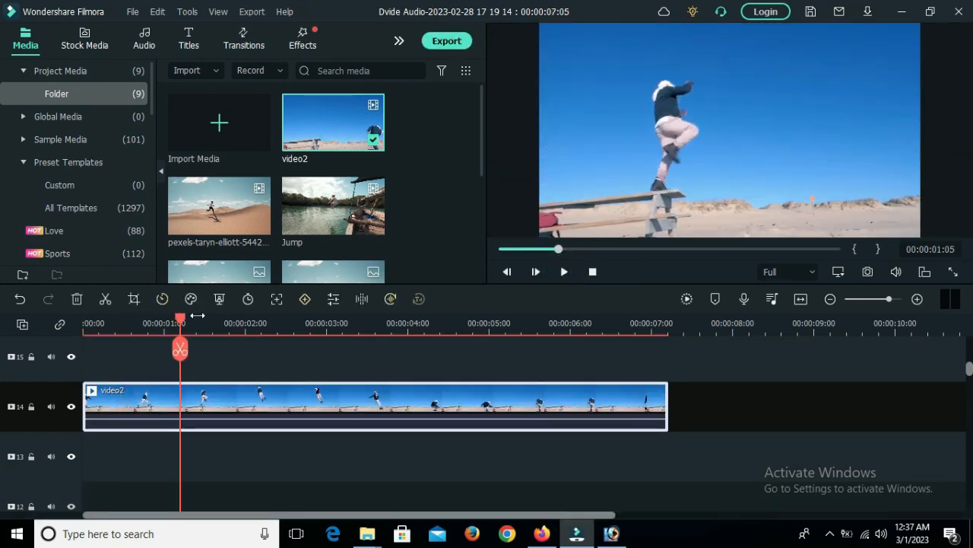
{"action": "left_click_drag", "start_coordinate": [182, 324], "coordinate": [157, 323]}
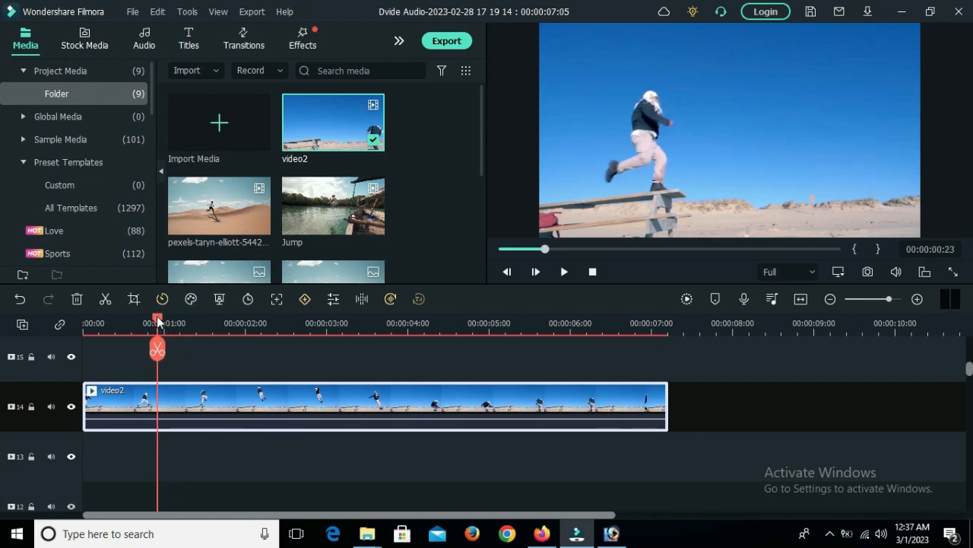
{"action": "left_click", "coordinate": [870, 274]}
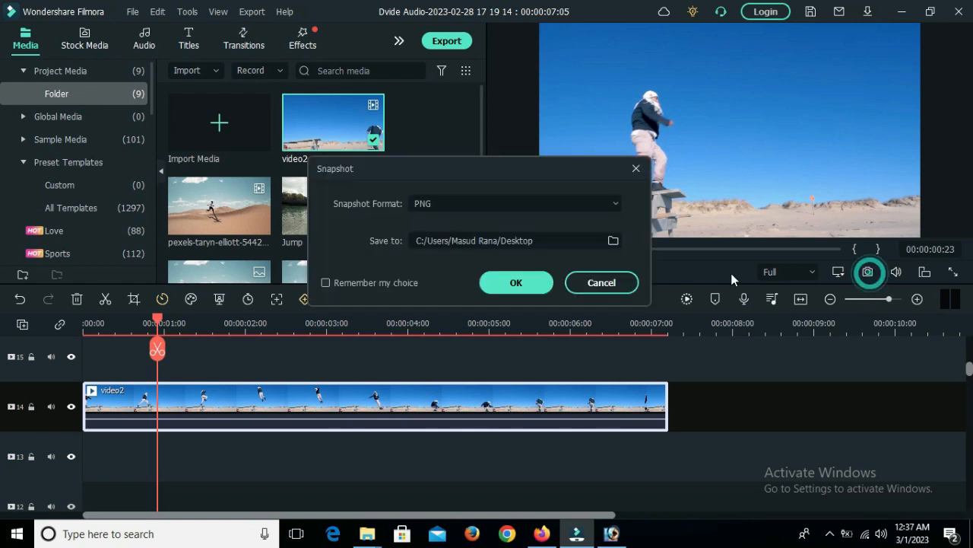
{"action": "left_click", "coordinate": [514, 282]}
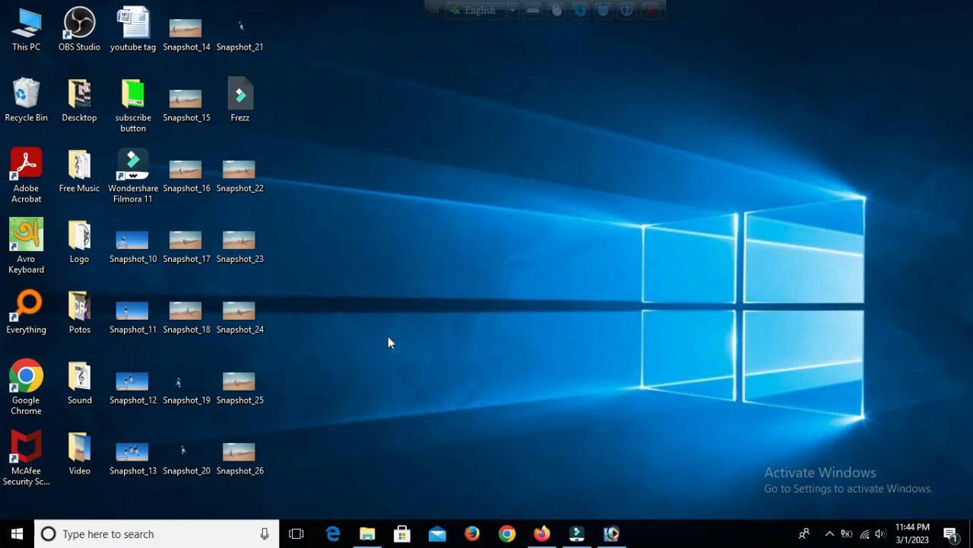
Open Snapshot_11 from the desktop in Adobe Photoshop, maximize its window, and draw an elliptical selection around the jumping man.
{"action": "left_click_drag", "start_coordinate": [132, 310], "coordinate": [604, 394]}
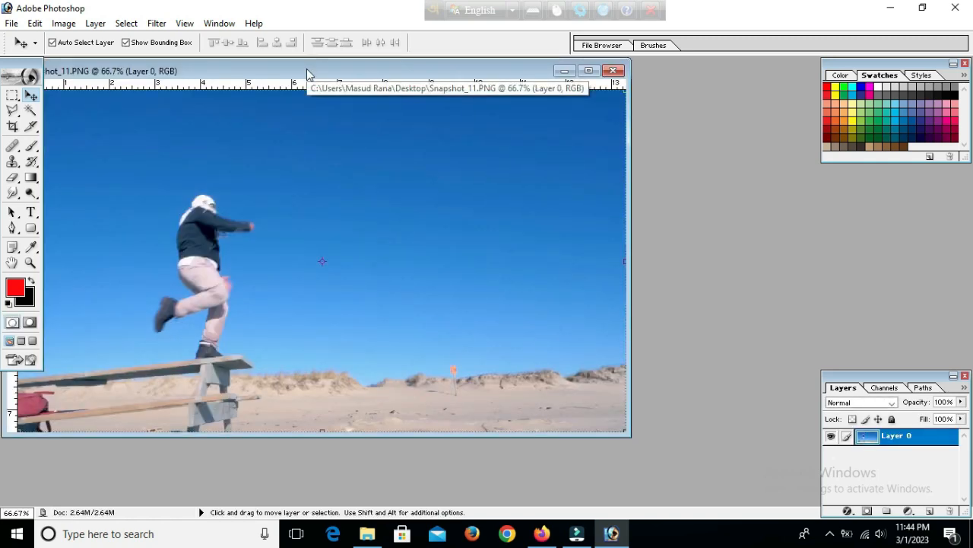
{"action": "double_click", "coordinate": [308, 71]}
{"action": "left_click_drag", "start_coordinate": [11, 96], "coordinate": [55, 107]}
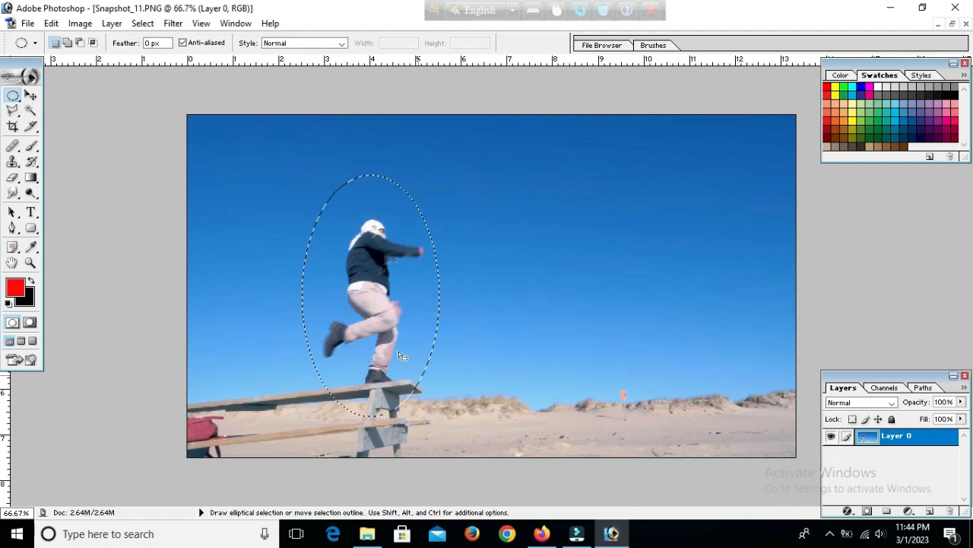
Invert the elliptical selection and delete everything outside the oval around the man.
{"action": "right_click", "coordinate": [381, 69]}
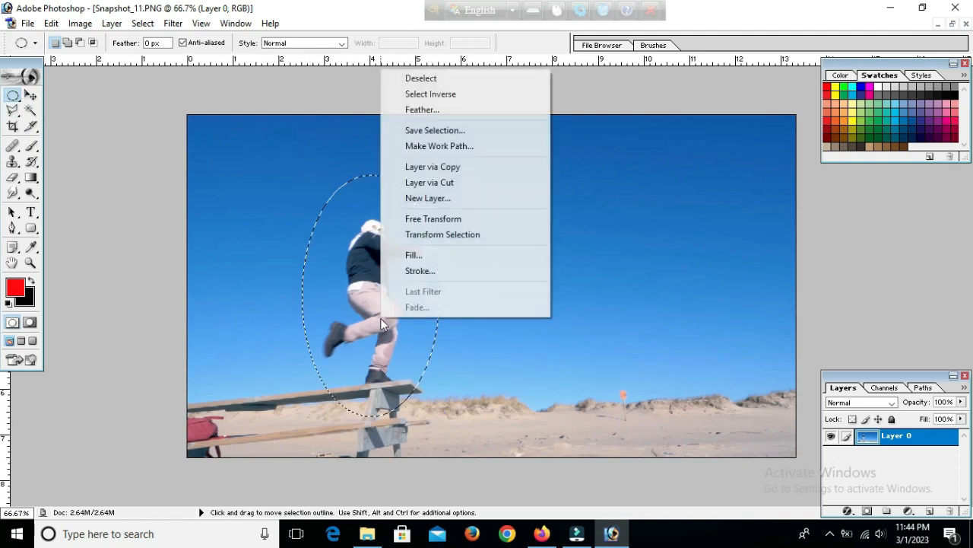
{"action": "left_click", "coordinate": [425, 95]}
{"action": "key", "text": "Delete"}
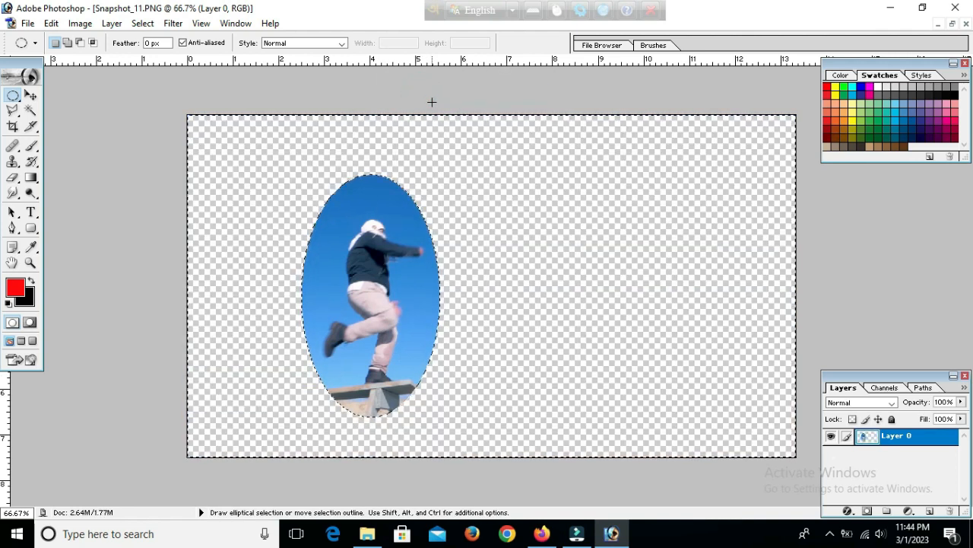
Select the blue sky inside the oval and the transparent area around it with the Magic Wand at tolerance 33.
{"action": "left_click", "coordinate": [31, 111]}
{"action": "left_click", "coordinate": [106, 142]}
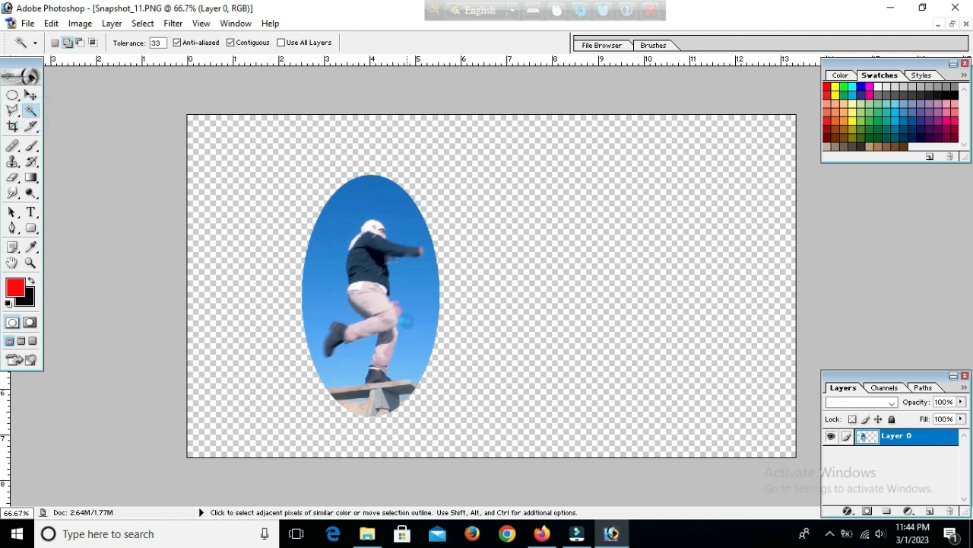
{"action": "left_click", "coordinate": [400, 228]}
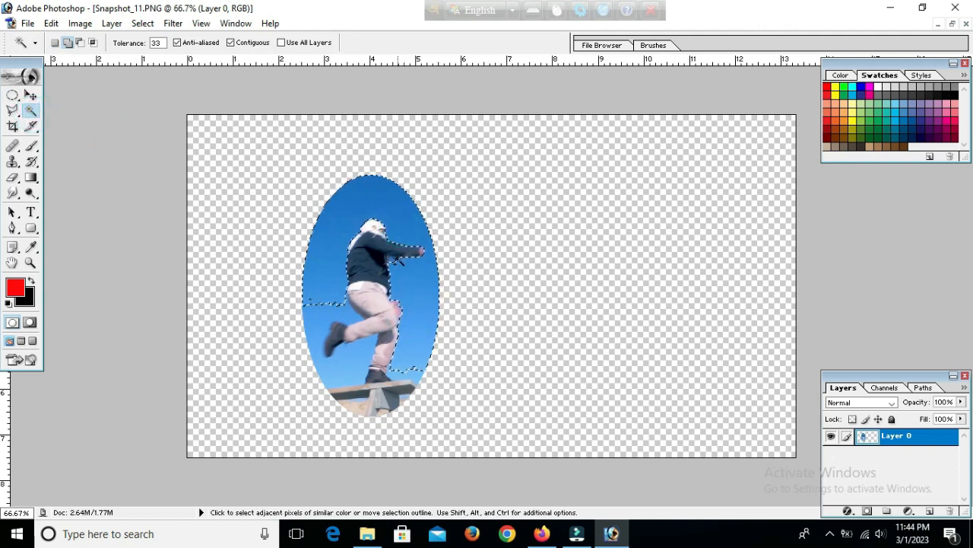
{"action": "left_click", "coordinate": [394, 261]}
{"action": "left_click", "coordinate": [327, 306]}
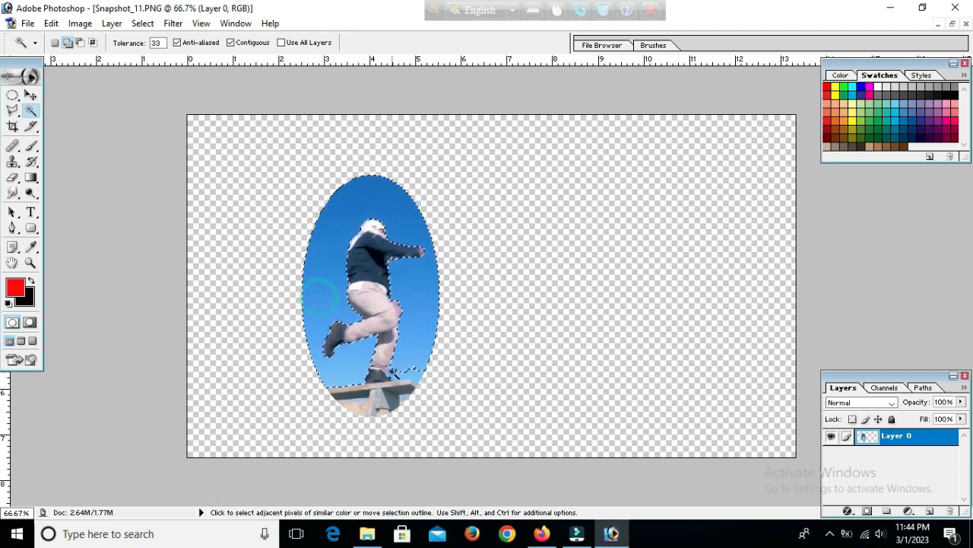
{"action": "left_click", "coordinate": [394, 372]}
{"action": "left_click", "coordinate": [524, 342]}
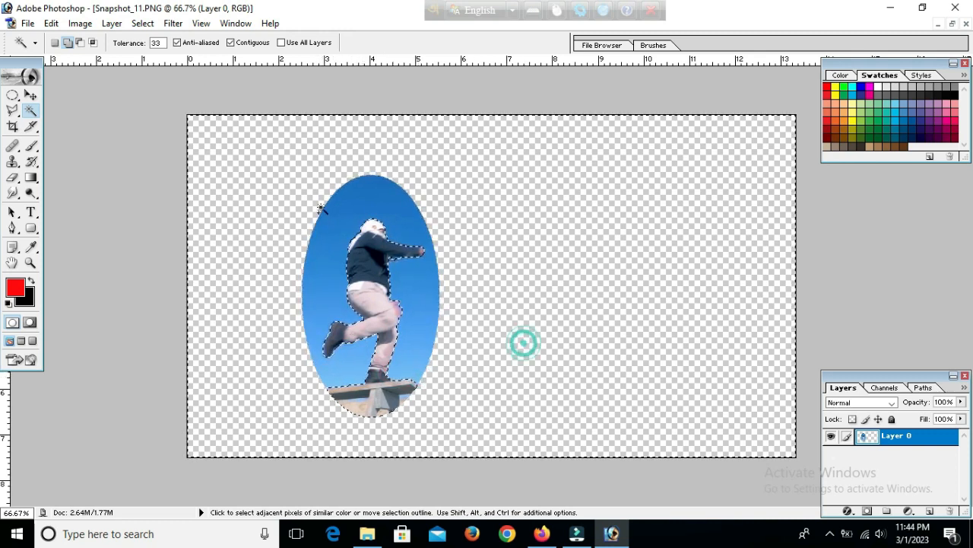
Feather the selection by 2 pixels, delete the sky around the man, and save the image.
{"action": "right_click", "coordinate": [489, 200]}
{"action": "left_click", "coordinate": [525, 327]}
{"action": "type", "text": "2"}
{"action": "left_click", "coordinate": [542, 265]}
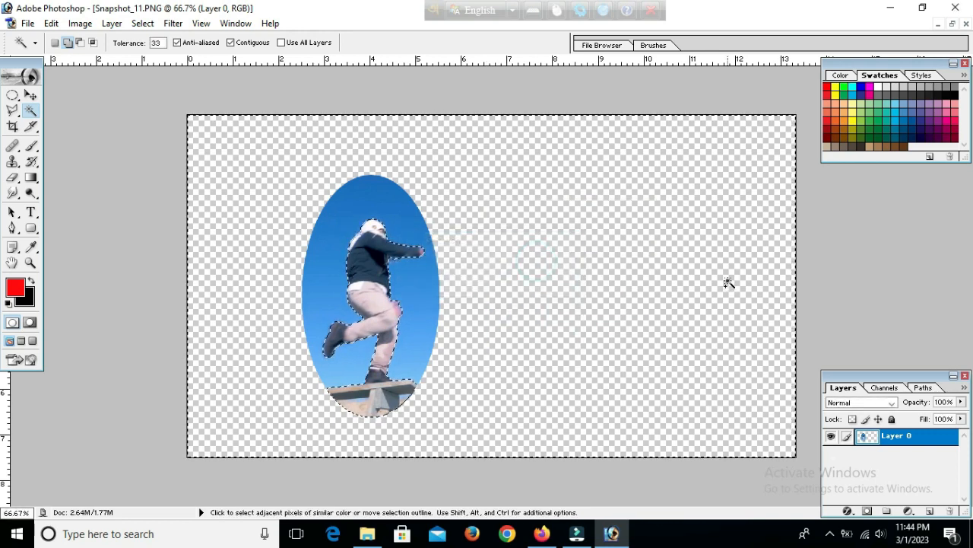
{"action": "key", "text": "Delete"}
{"action": "left_click", "coordinate": [901, 255]}
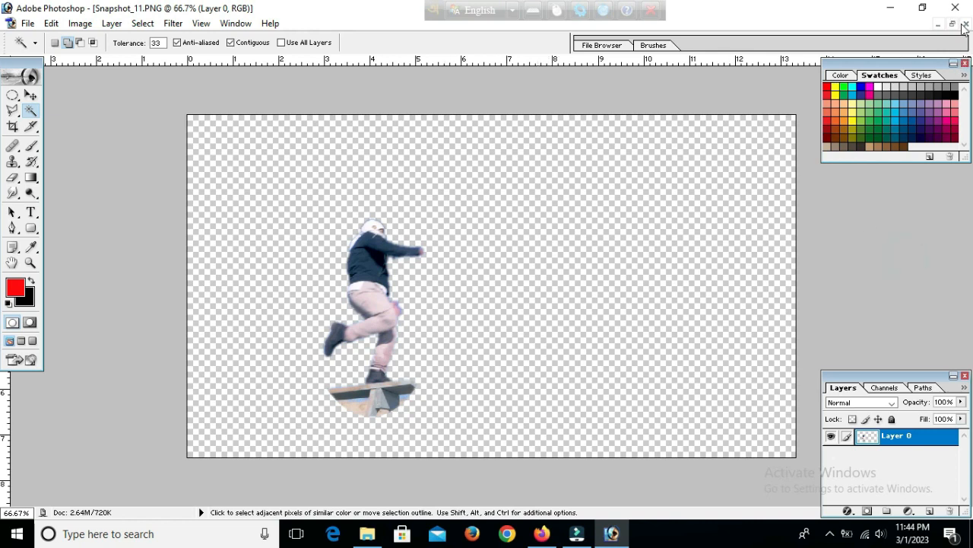
{"action": "key", "text": "ctrl+s"}
Switch to Filmora and place the cut-out Snapshot_19 from the desktop on track 15 above video2, starting at 00:00:00:23.
{"action": "left_click", "coordinate": [892, 10]}
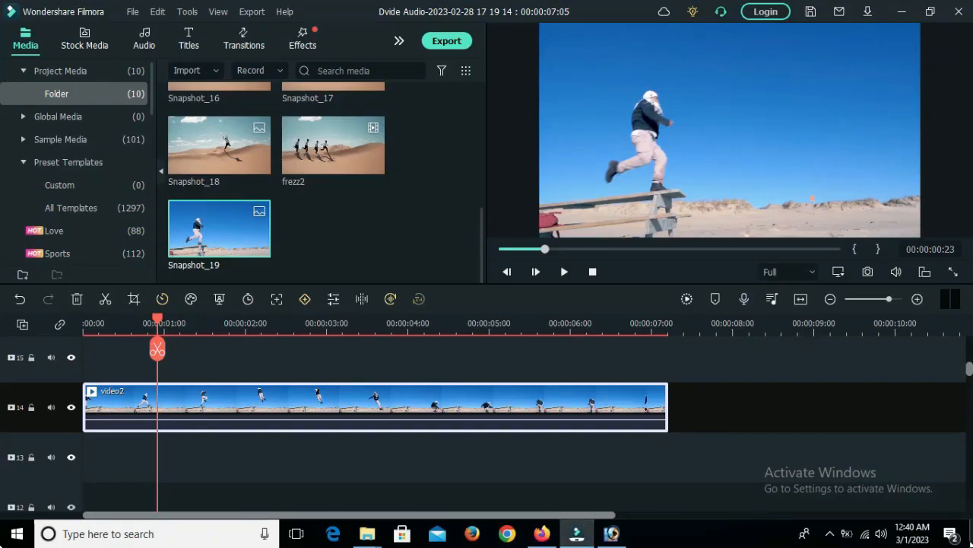
{"action": "left_click", "coordinate": [971, 543]}
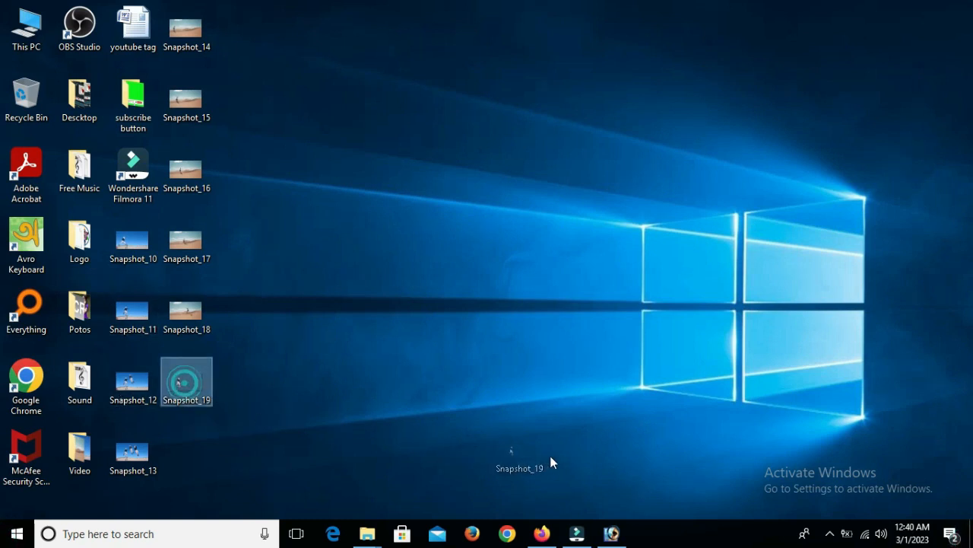
{"action": "left_click_drag", "start_coordinate": [591, 492], "coordinate": [166, 427]}
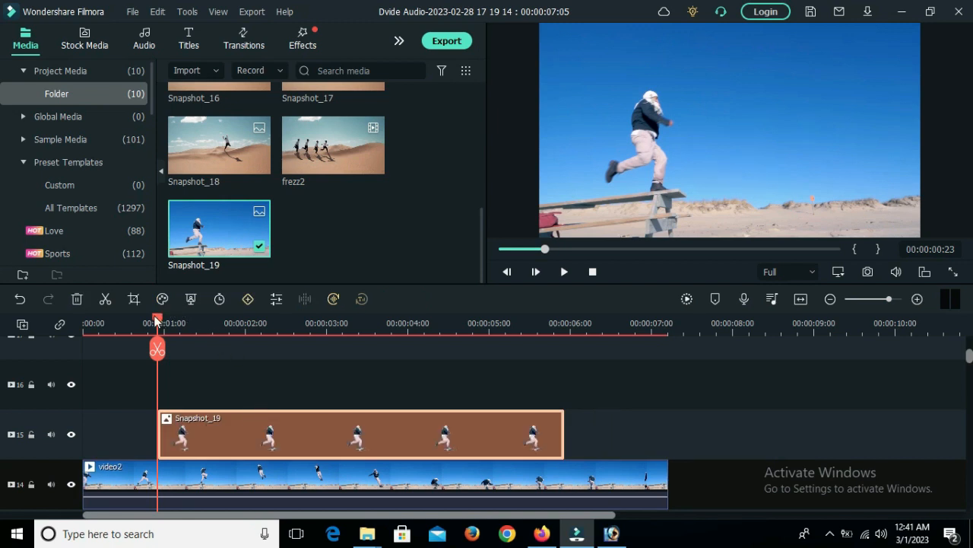
Play back the Snapshot_19 overlay and save a PNG snapshot of the frame at 00:00:01:16.
{"action": "left_click_drag", "start_coordinate": [158, 326], "coordinate": [122, 348]}
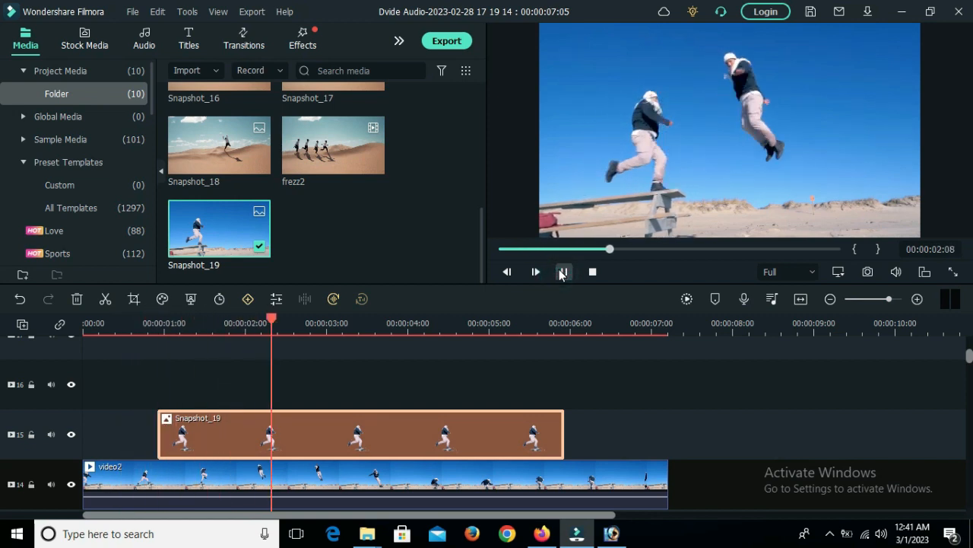
{"action": "left_click", "coordinate": [561, 272]}
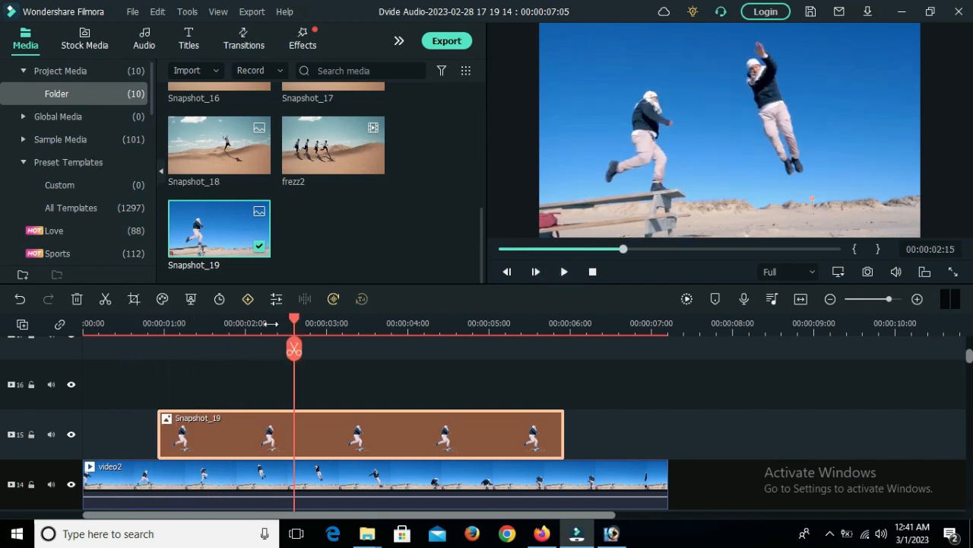
{"action": "left_click_drag", "start_coordinate": [297, 323], "coordinate": [217, 328]}
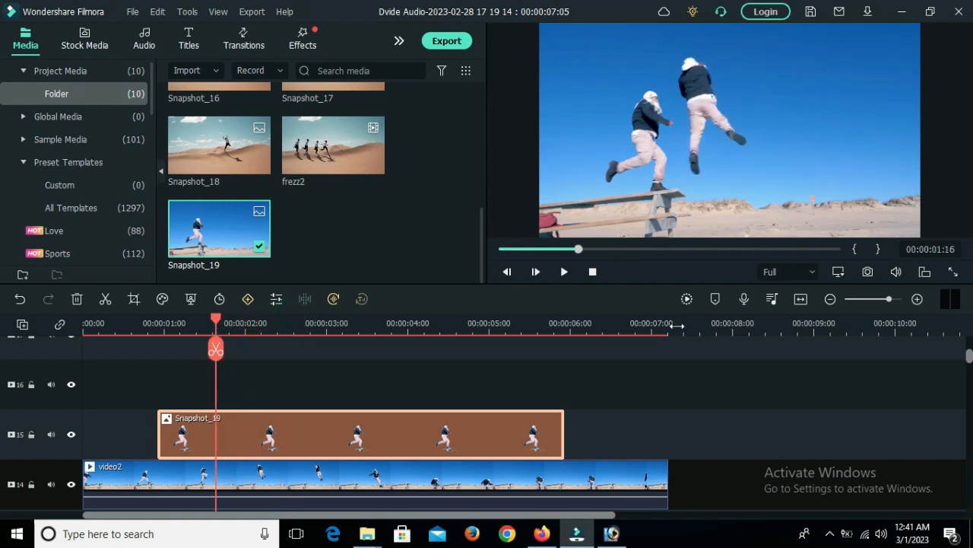
{"action": "left_click", "coordinate": [868, 272]}
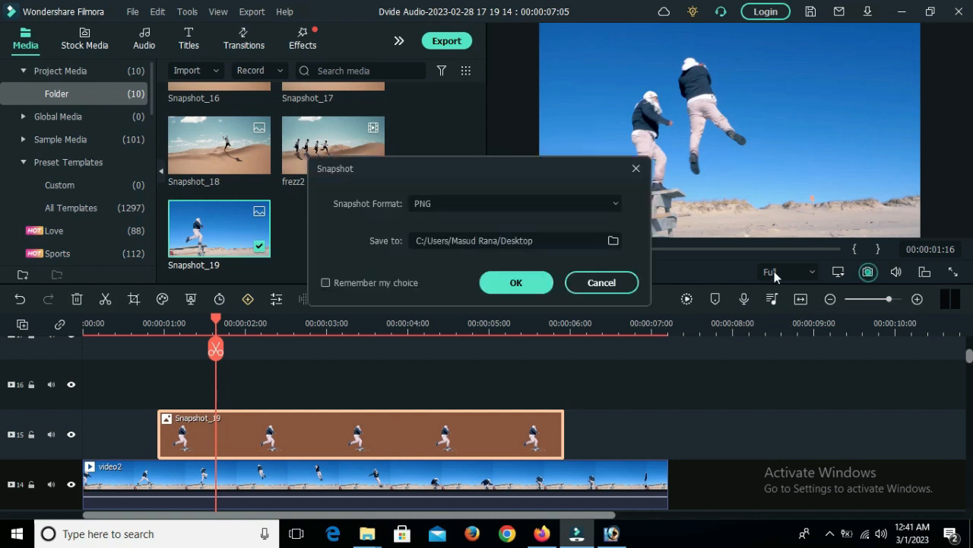
{"action": "left_click", "coordinate": [515, 283]}
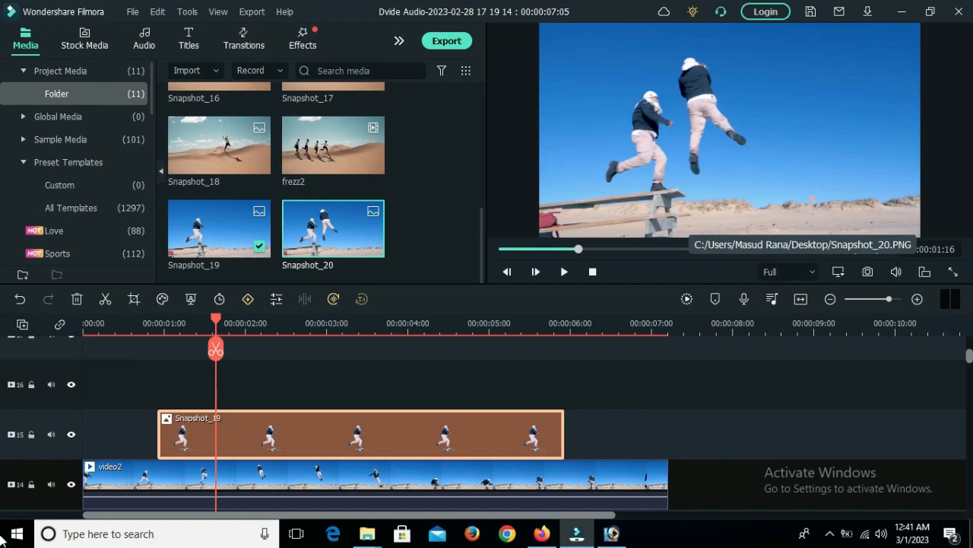
Open Snapshot_20 from the desktop in Adobe Photoshop and maximize its window.
{"action": "left_click", "coordinate": [972, 533]}
{"action": "left_click_drag", "start_coordinate": [186, 456], "coordinate": [591, 470]}
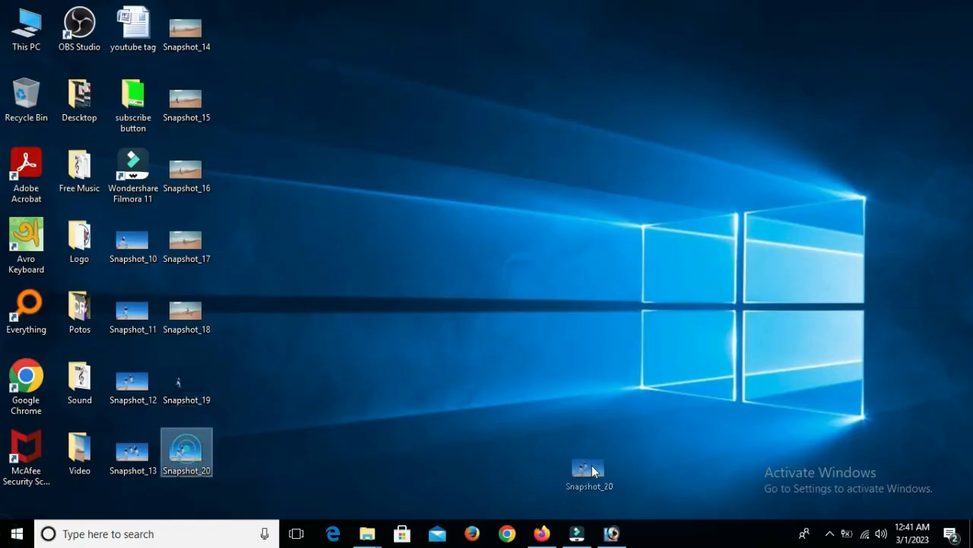
{"action": "left_click_drag", "start_coordinate": [618, 515], "coordinate": [606, 344]}
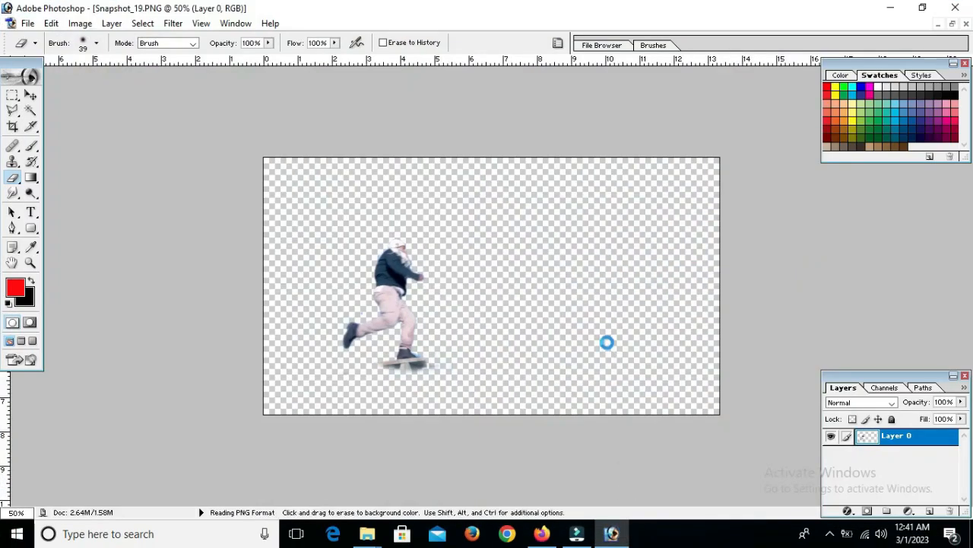
{"action": "double_click", "coordinate": [278, 77]}
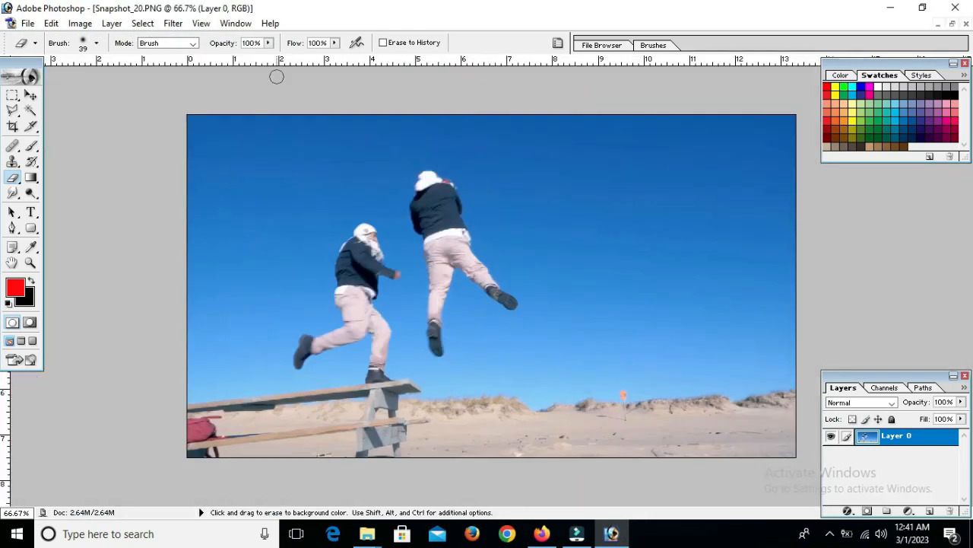
Draw an elliptical selection around the airborne man, shift it to enclose him, and delete everything outside the oval.
{"action": "left_click_drag", "start_coordinate": [11, 99], "coordinate": [53, 108]}
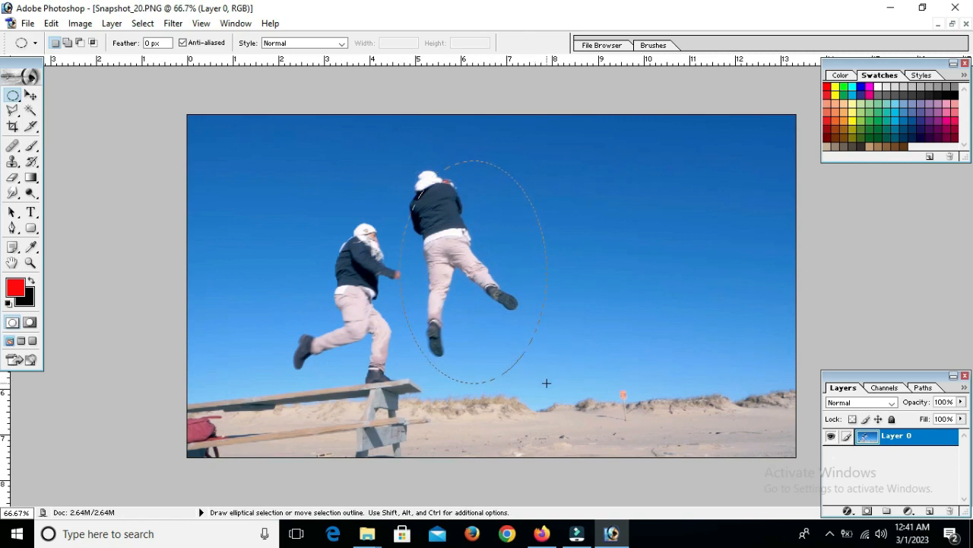
{"action": "left_click_drag", "start_coordinate": [516, 327], "coordinate": [501, 327]}
{"action": "key", "text": "Left"}
{"action": "key", "text": "Left"}
{"action": "key", "text": "Left"}
{"action": "key", "text": "Left"}
{"action": "key", "text": "shift+Up"}
{"action": "key", "text": "shift+Up"}
{"action": "right_click", "coordinate": [500, 329]}
{"action": "left_click", "coordinate": [524, 258]}
{"action": "key", "text": "Delete"}
Drop the selection and erase the other man's leftover hand at the oval's edge with a small elliptical selection.
{"action": "left_click", "coordinate": [31, 110]}
{"action": "key", "text": "ctrl+d"}
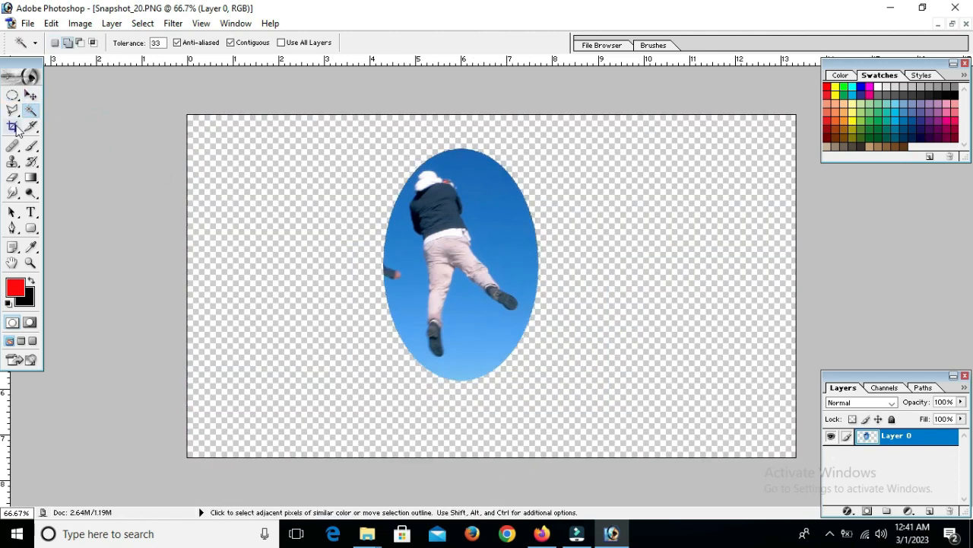
{"action": "key", "text": "m"}
{"action": "key", "text": "Delete"}
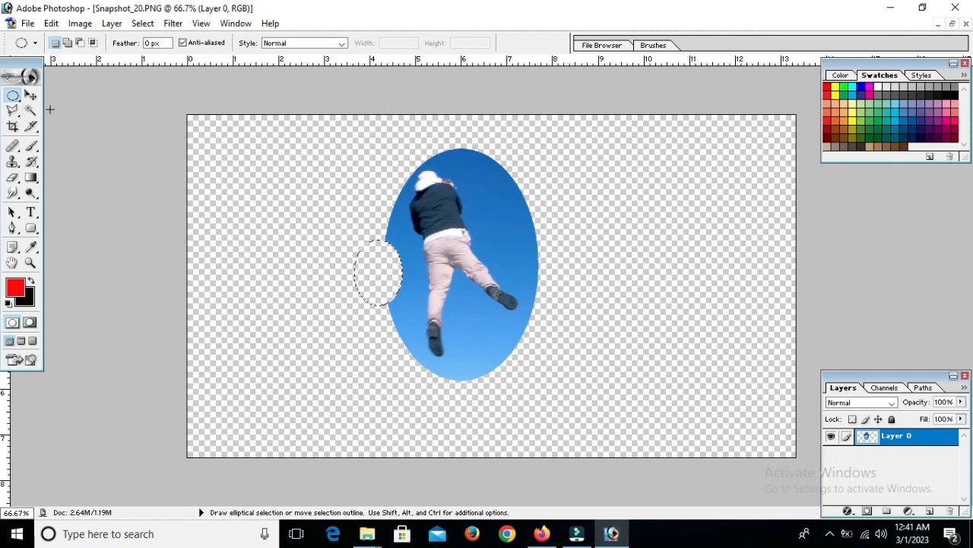
Select the sky around the airborne man and the surrounding transparent area with the Magic Wand.
{"action": "left_click", "coordinate": [31, 110]}
{"action": "left_click", "coordinate": [486, 228]}
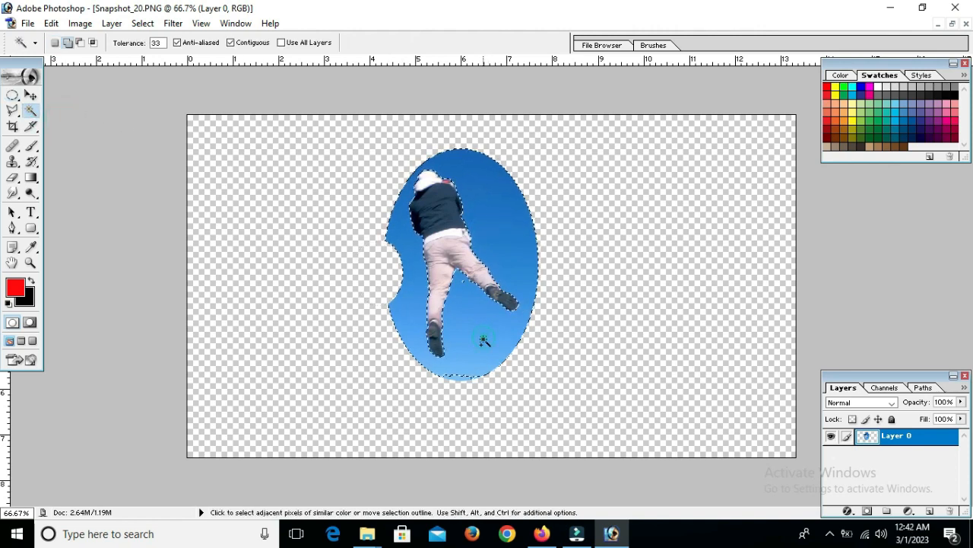
{"action": "left_click", "coordinate": [556, 226], "text": "shift"}
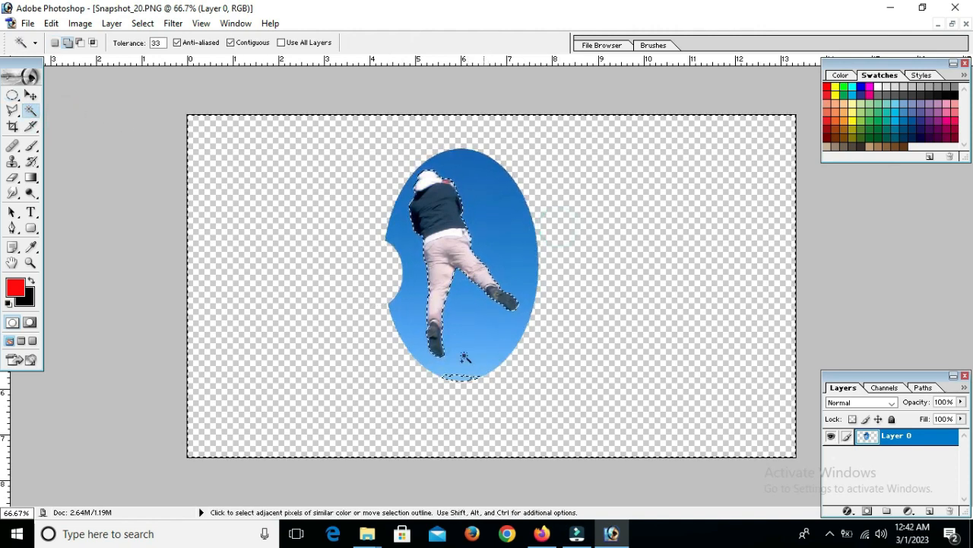
Feather the selection by 2 pixels, delete the sky around the airborne man, and deselect.
{"action": "right_click", "coordinate": [477, 352]}
{"action": "left_click", "coordinate": [522, 232]}
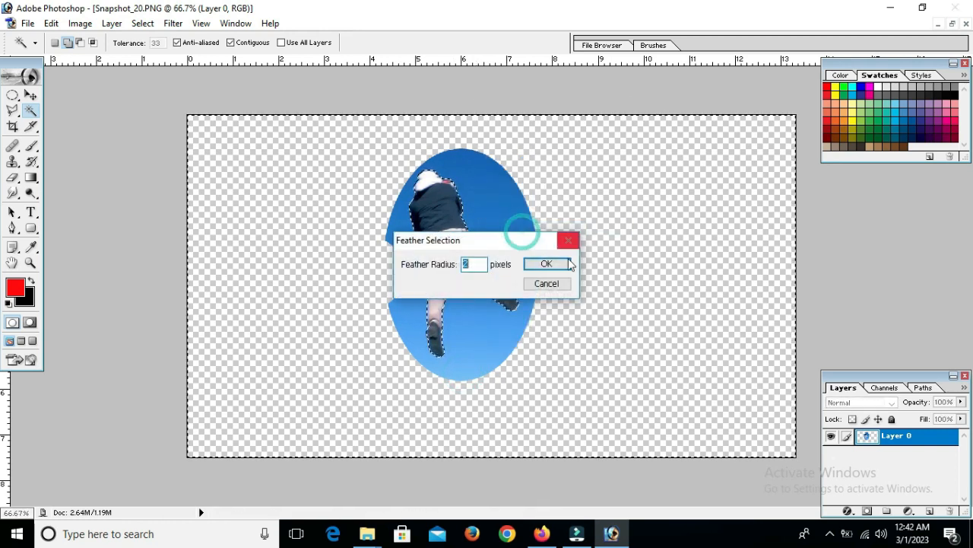
{"action": "left_click", "coordinate": [555, 263]}
{"action": "key", "text": "Delete"}
{"action": "key", "text": "ctrl+d"}
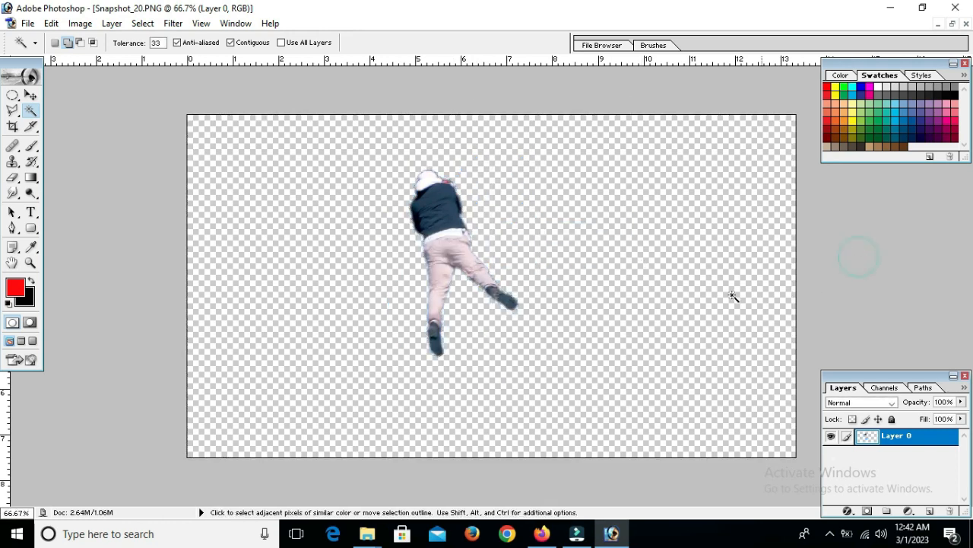
Switch to Filmora and place Snapshot_20 on track 16 above Snapshot_19, starting at 00:00:01:16.
{"action": "left_click", "coordinate": [574, 534]}
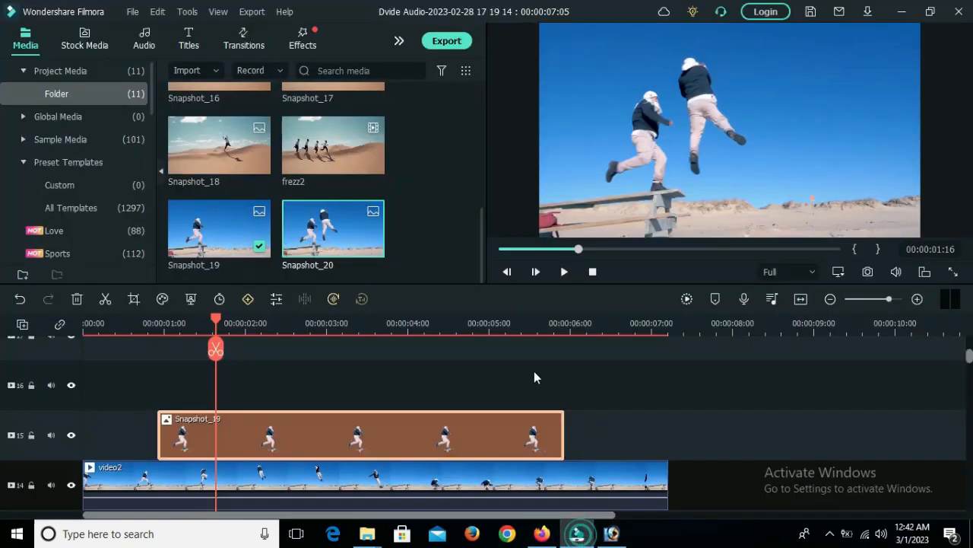
{"action": "double_click", "coordinate": [429, 237]}
{"action": "double_click", "coordinate": [645, 351]}
{"action": "left_click_drag", "start_coordinate": [310, 225], "coordinate": [228, 376]}
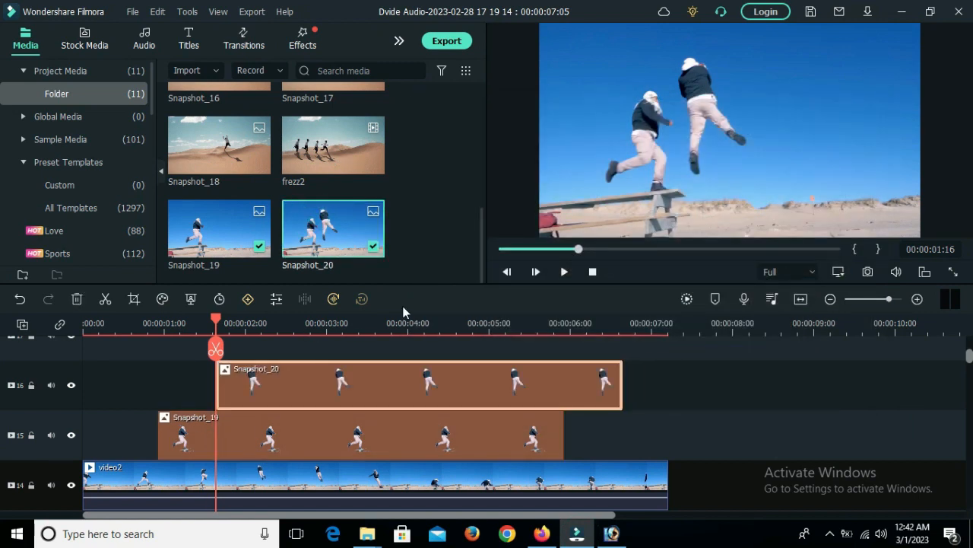
Play back the two overlays and save a PNG snapshot of the frame at 00:00:02:10.
{"action": "left_click", "coordinate": [562, 272]}
{"action": "left_click", "coordinate": [564, 271]}
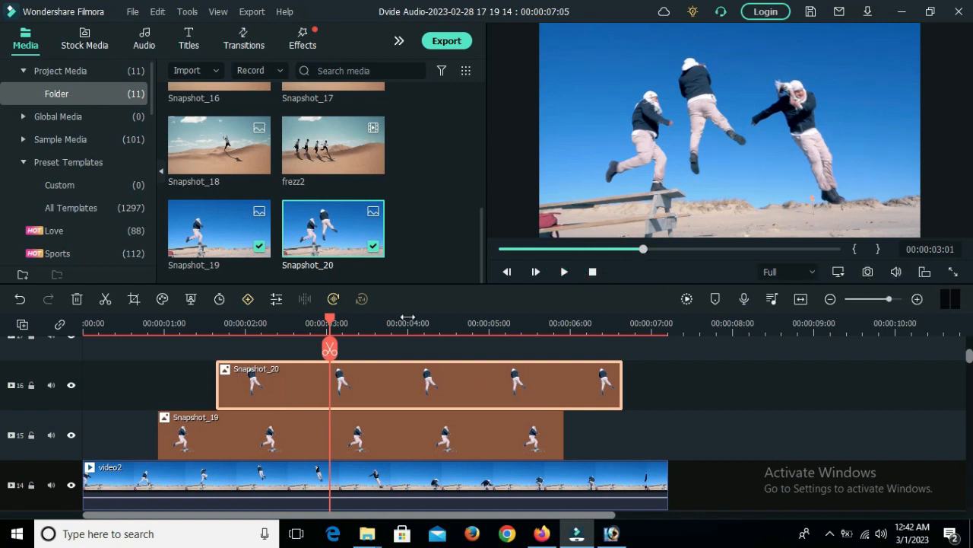
{"action": "left_click_drag", "start_coordinate": [323, 324], "coordinate": [278, 323]}
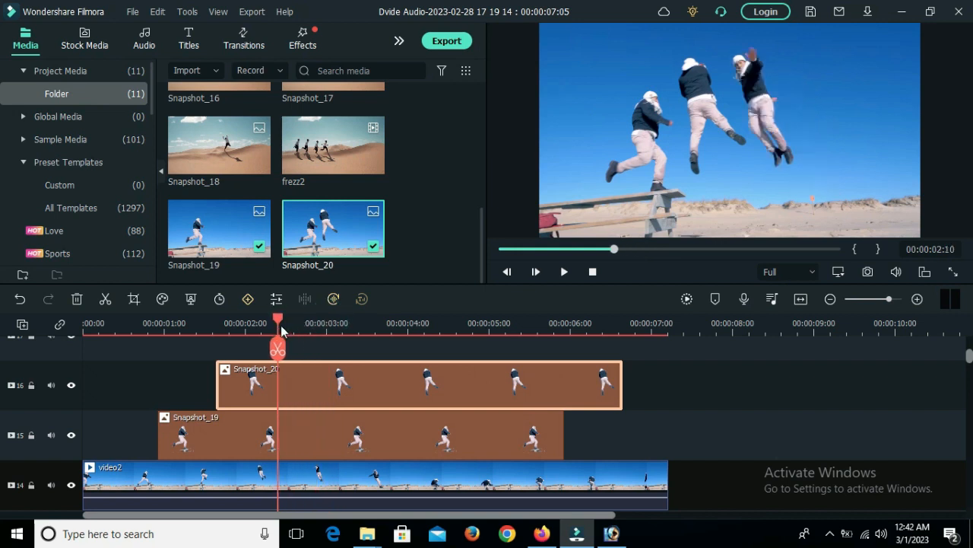
{"action": "left_click", "coordinate": [867, 271]}
{"action": "left_click", "coordinate": [513, 282]}
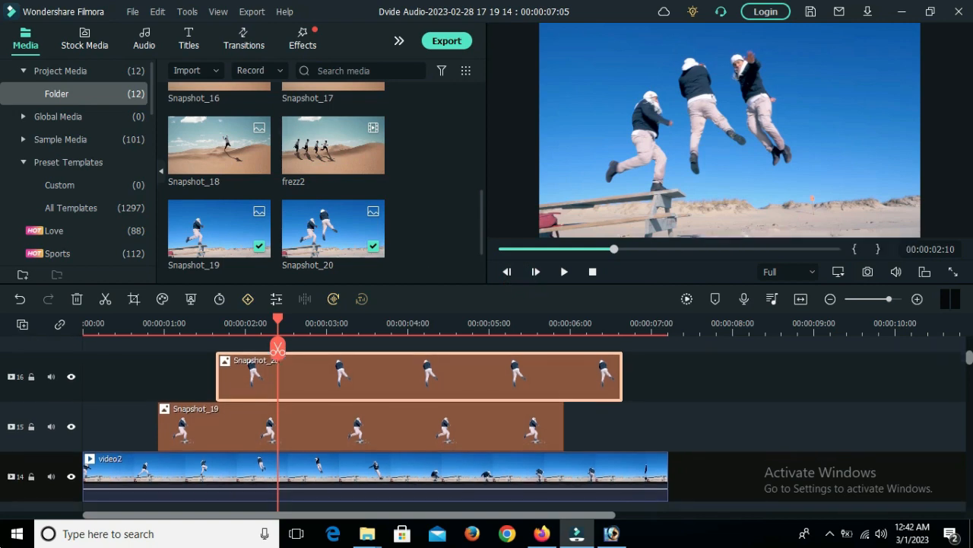
Open Snapshot_21 from the desktop in Adobe Photoshop and maximize its window.
{"action": "key", "text": "super+d"}
{"action": "left_click_drag", "start_coordinate": [239, 29], "coordinate": [610, 245]}
{"action": "double_click", "coordinate": [298, 82]}
Outline the rightmost jumping man with the Polygonal Lasso, invert the selection, and delete everything outside it.
{"action": "key", "text": "l"}
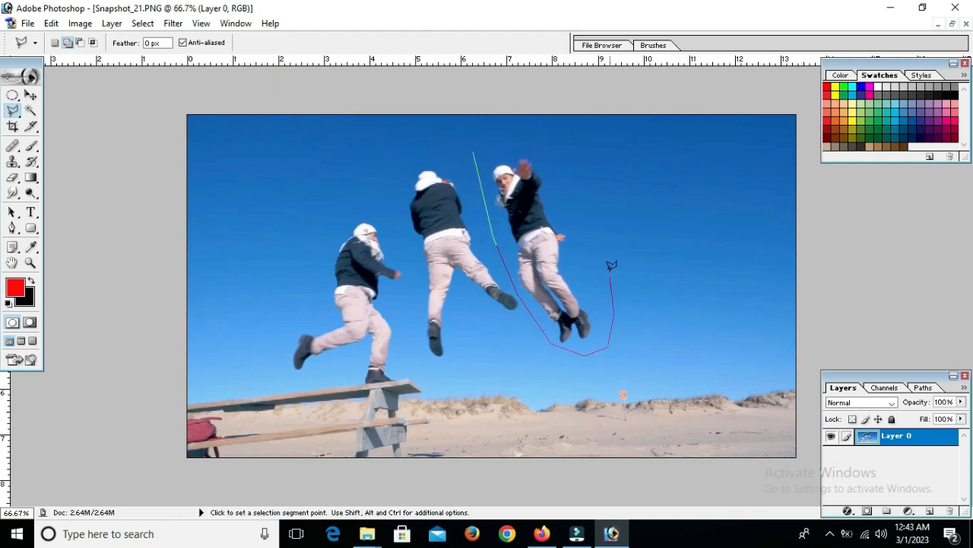
{"action": "left_click", "coordinate": [536, 145]}
{"action": "right_click", "coordinate": [540, 180]}
{"action": "left_click", "coordinate": [570, 206]}
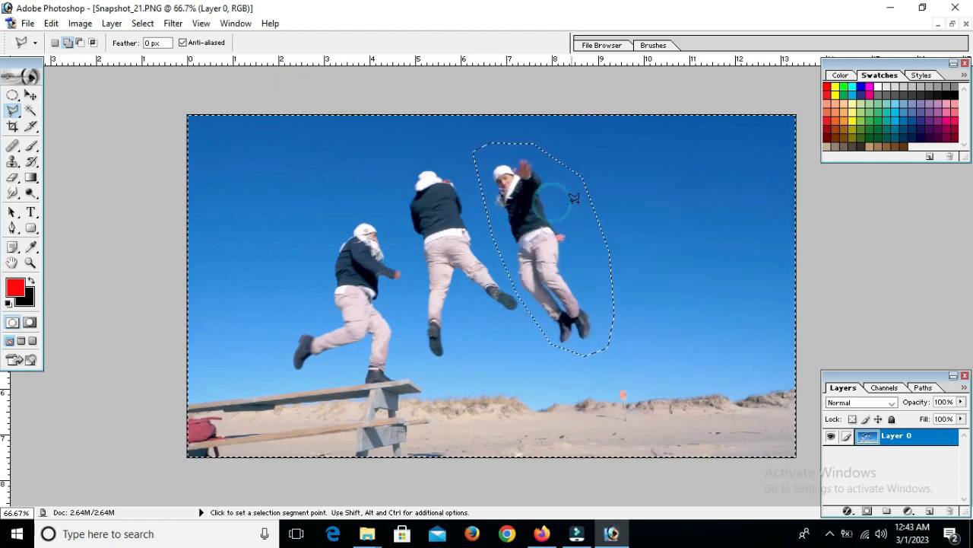
{"action": "key", "text": "Delete"}
Select the sky remaining around the man inside the lasso outline with the Magic Wand.
{"action": "left_click", "coordinate": [31, 110]}
{"action": "left_click", "coordinate": [586, 243]}
{"action": "right_click", "coordinate": [595, 226]}
{"action": "left_click", "coordinate": [626, 251]}
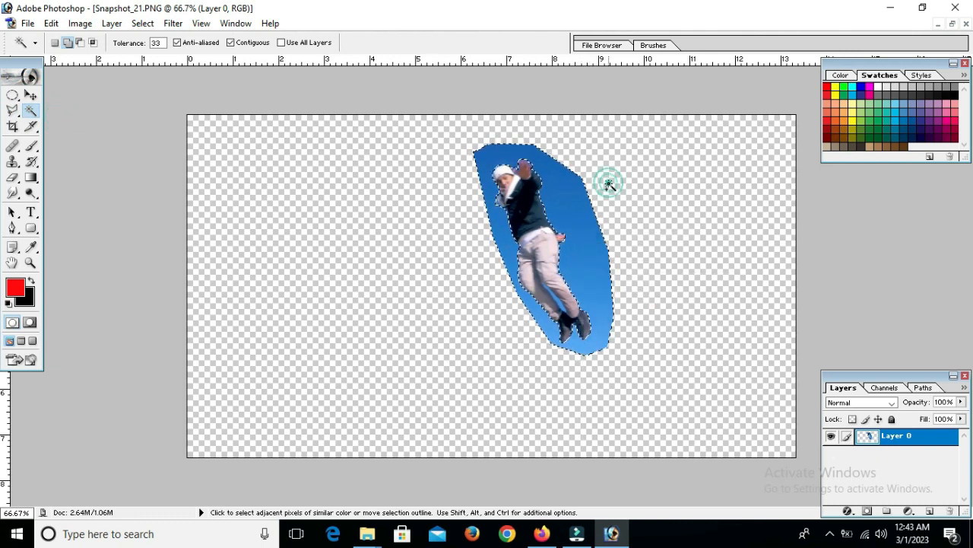
Feather the sky selection, delete the remaining sky around the man, and deselect.
{"action": "right_click", "coordinate": [654, 292]}
{"action": "left_click", "coordinate": [698, 170]}
{"action": "left_click", "coordinate": [537, 262]}
{"action": "key", "text": "Delete"}
{"action": "key", "text": "ctrl+d"}
{"action": "left_click", "coordinate": [848, 254]}
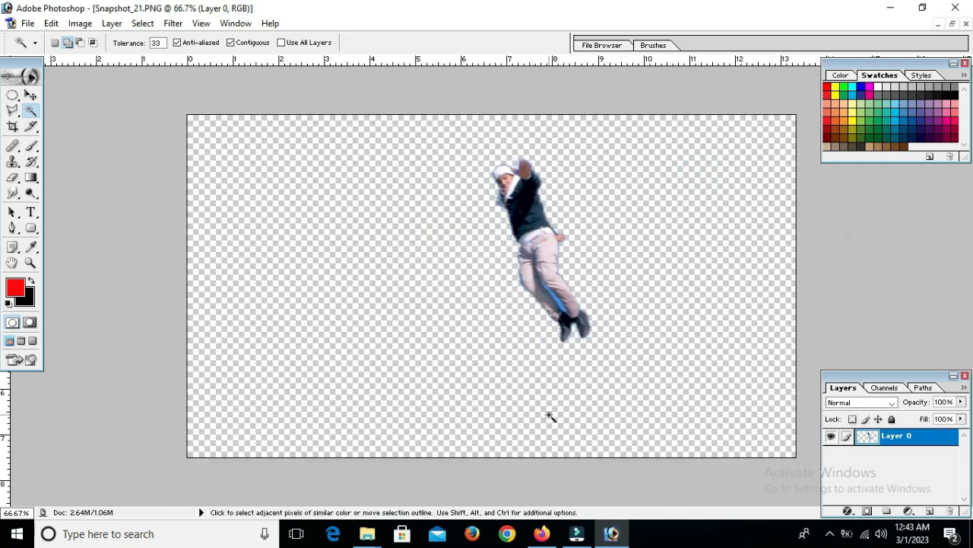
Import Snapshot_21 from the desktop into the Filmora media folder and place it on track 17 at 00:00:02:10, above Snapshot_20.
{"action": "left_click", "coordinate": [972, 535]}
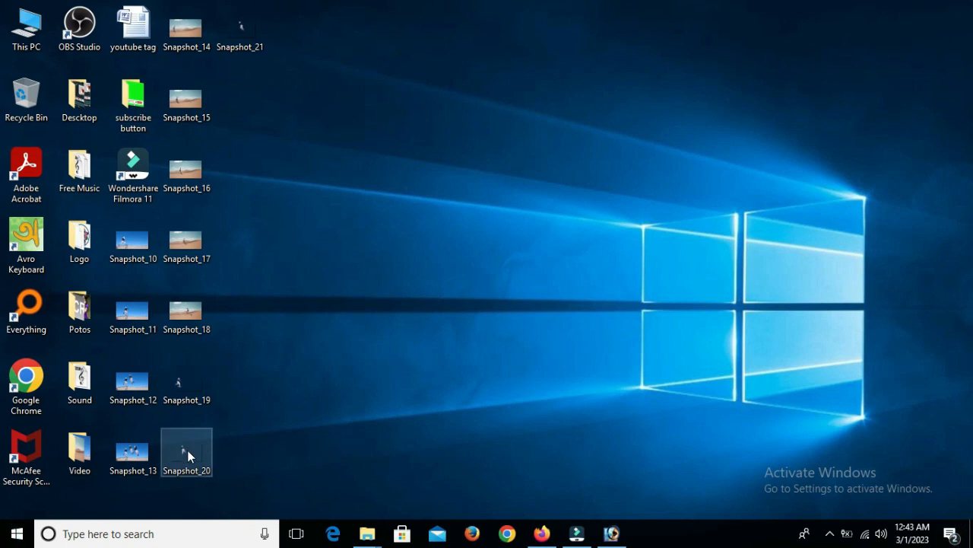
{"action": "left_click_drag", "start_coordinate": [234, 55], "coordinate": [421, 238]}
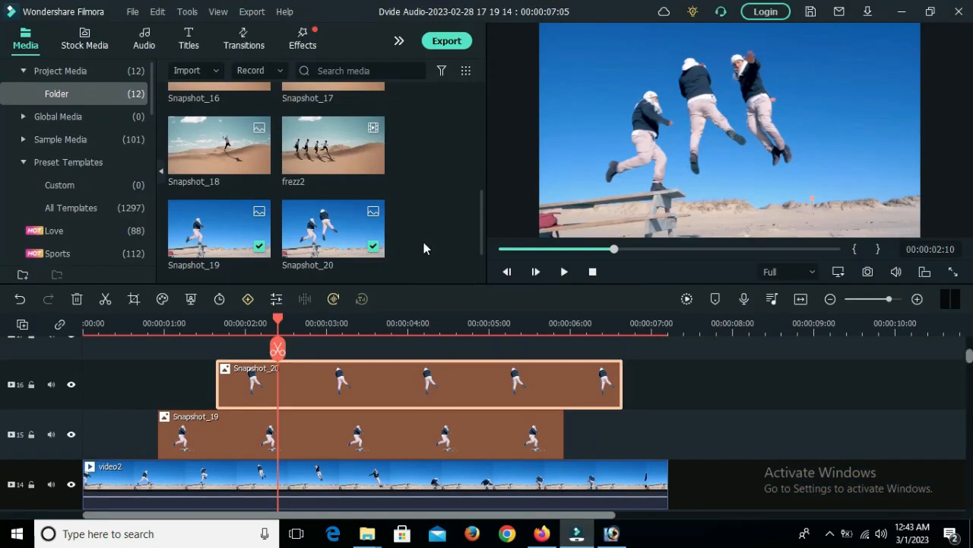
{"action": "left_click_drag", "start_coordinate": [247, 235], "coordinate": [276, 393]}
{"action": "scroll", "coordinate": [630, 388], "scroll_direction": "down", "scroll_amount": 2}
Extend the ends of the Snapshot_21, Snapshot_20 and Snapshot_19 clips to match the end of video2.
{"action": "left_click", "coordinate": [535, 407]}
{"action": "scroll", "coordinate": [658, 412], "scroll_direction": "up", "scroll_amount": 1}
{"action": "left_click_drag", "start_coordinate": [280, 325], "coordinate": [665, 370]}
{"action": "left_click", "coordinate": [645, 367]}
{"action": "left_click", "coordinate": [609, 413]}
{"action": "left_click_drag", "start_coordinate": [622, 408], "coordinate": [669, 411]}
{"action": "left_click", "coordinate": [562, 458]}
{"action": "left_click_drag", "start_coordinate": [562, 458], "coordinate": [667, 460]}
Preview the freeze-frame composition from the start in full screen, replay it, and play the combined clip on track 14.
{"action": "left_click", "coordinate": [593, 273]}
{"action": "left_click", "coordinate": [564, 272]}
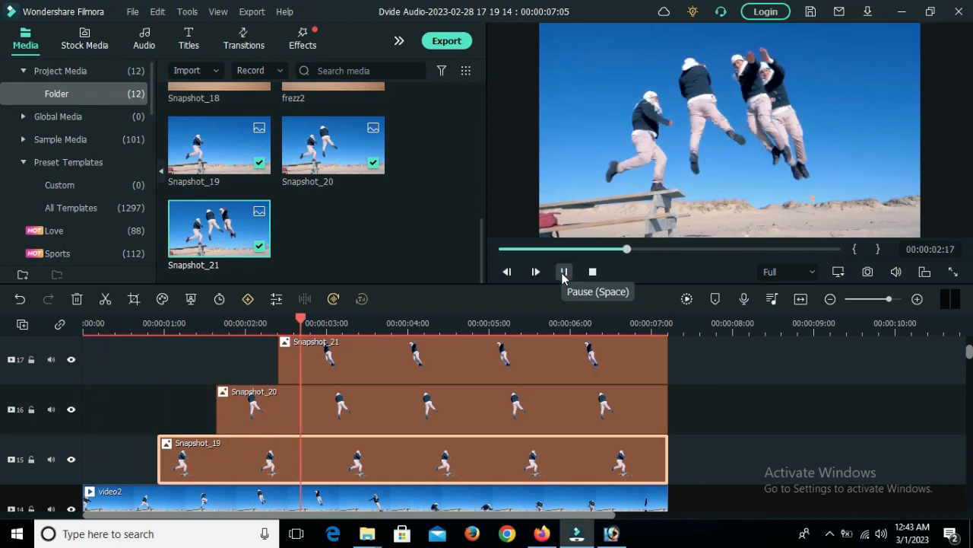
{"action": "left_click", "coordinate": [953, 272]}
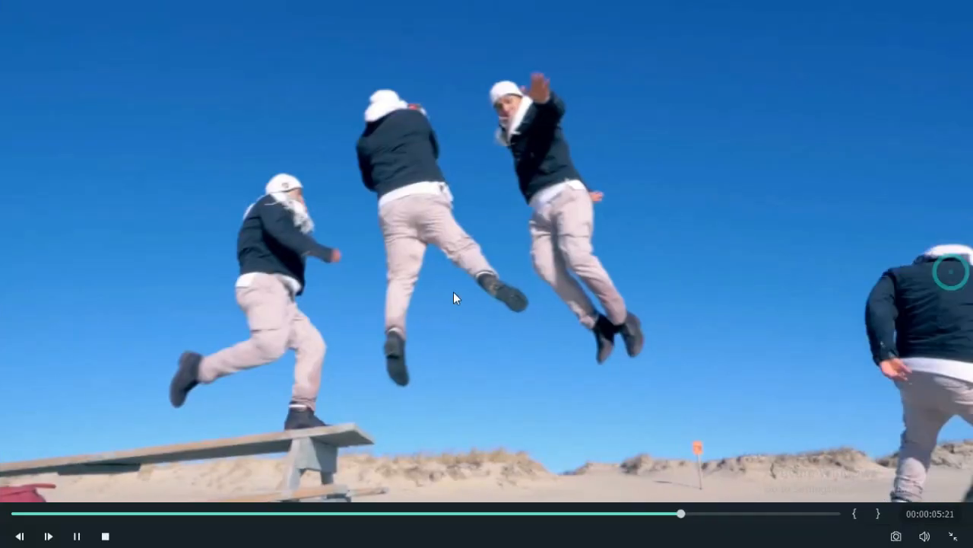
{"action": "left_click", "coordinate": [75, 536]}
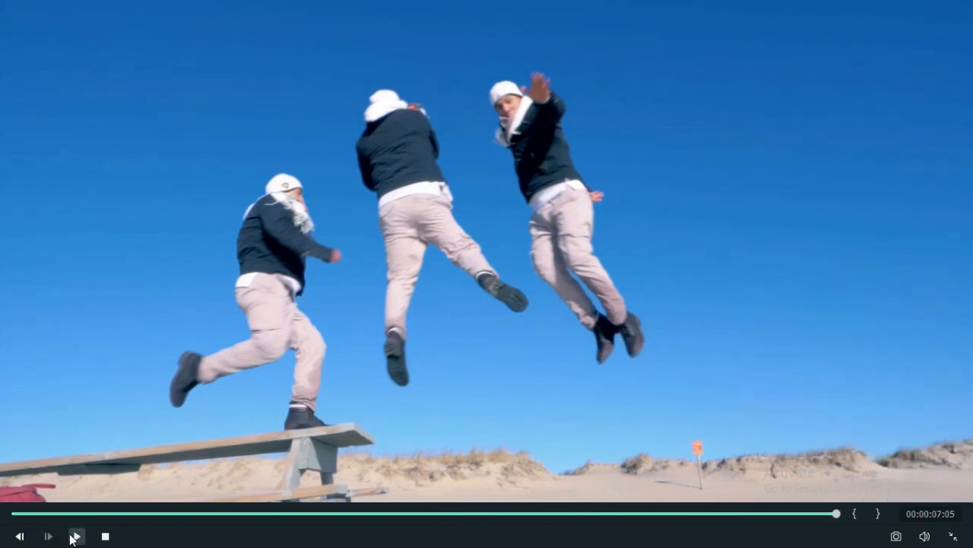
{"action": "left_click", "coordinate": [75, 537]}
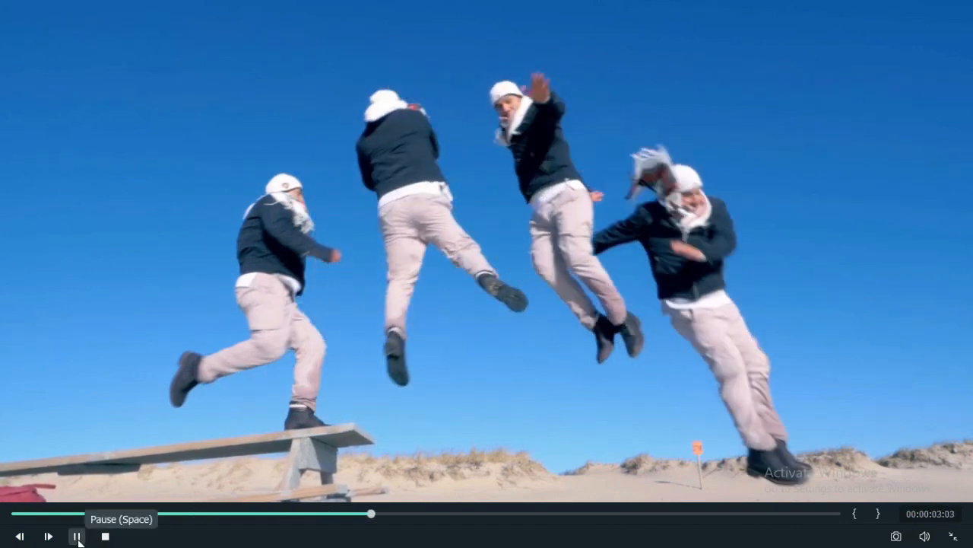
{"action": "left_click", "coordinate": [77, 537]}
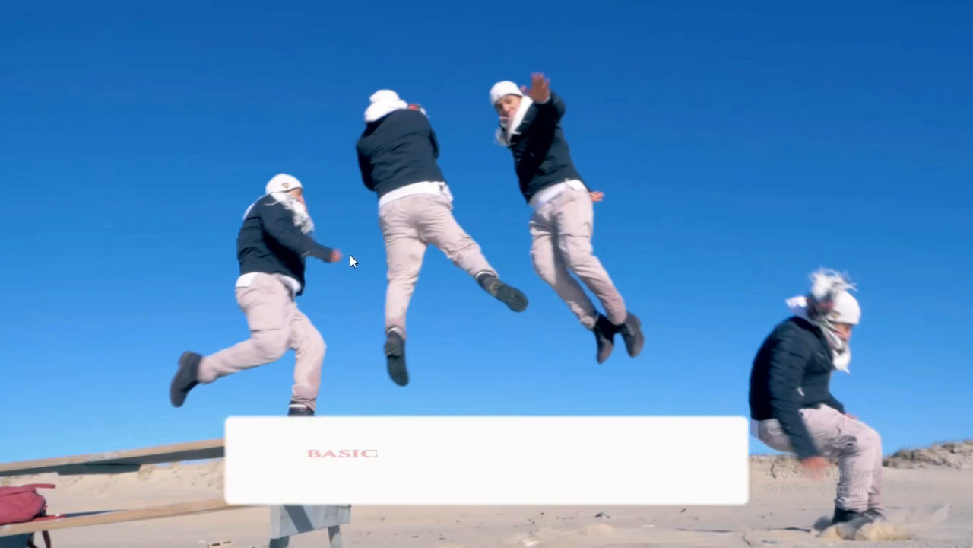
{"action": "mouse_move", "coordinate": [899, 484]}
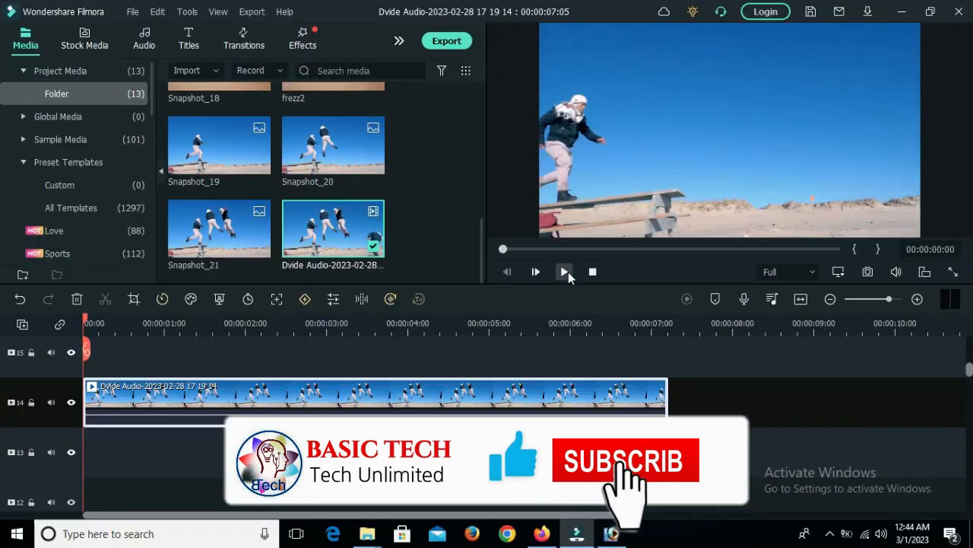
{"action": "left_click", "coordinate": [565, 272]}
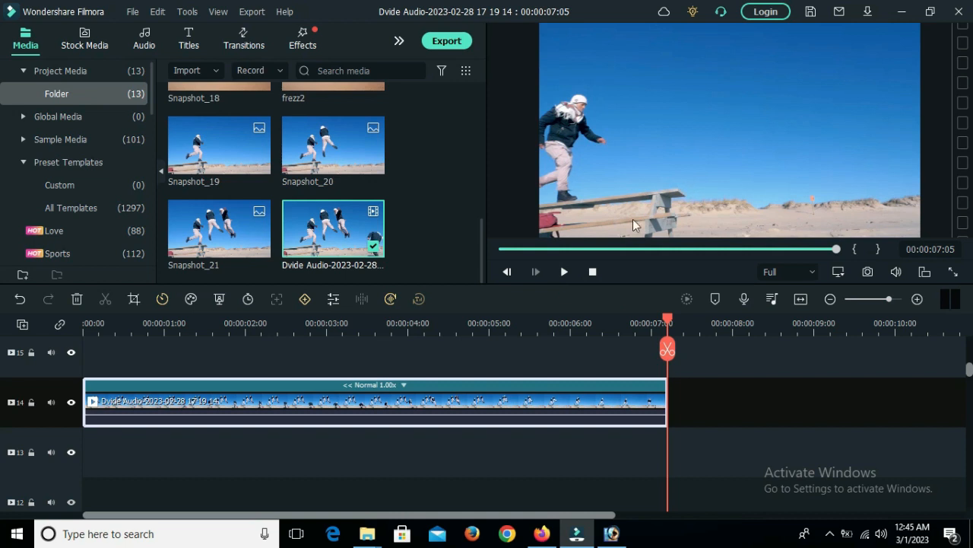
Turn off Reverse Speed for the combined clip on track 14 and apply the speed settings.
{"action": "double_click", "coordinate": [417, 404]}
{"action": "left_click", "coordinate": [181, 176]}
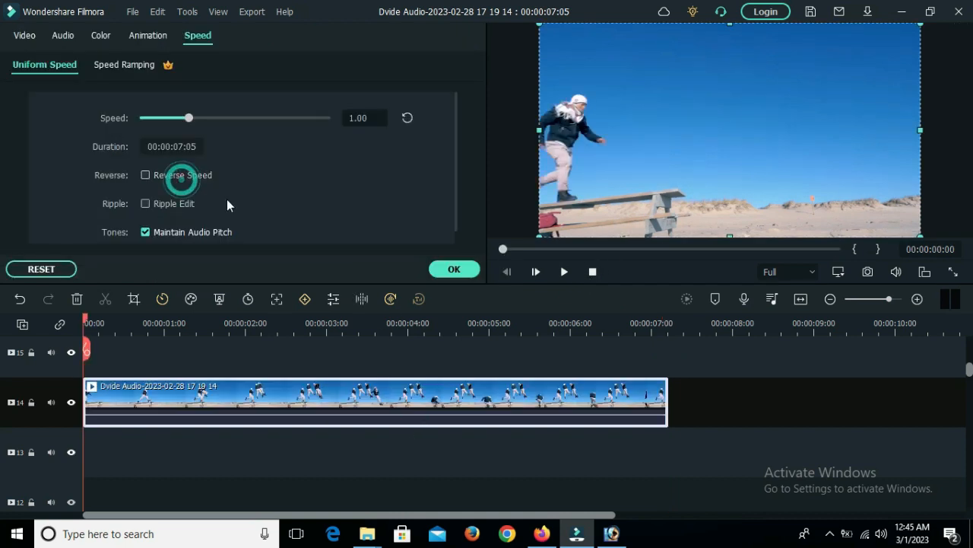
{"action": "left_click", "coordinate": [450, 274]}
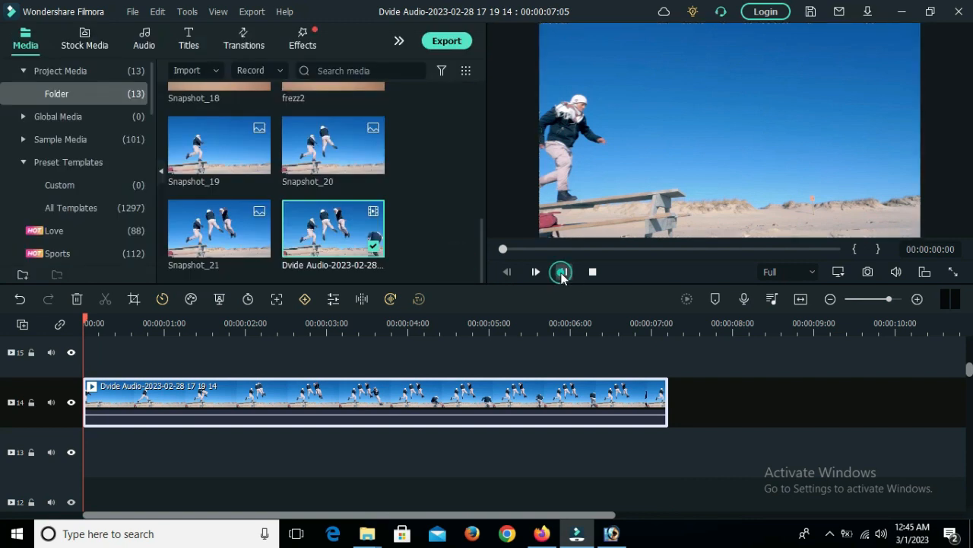